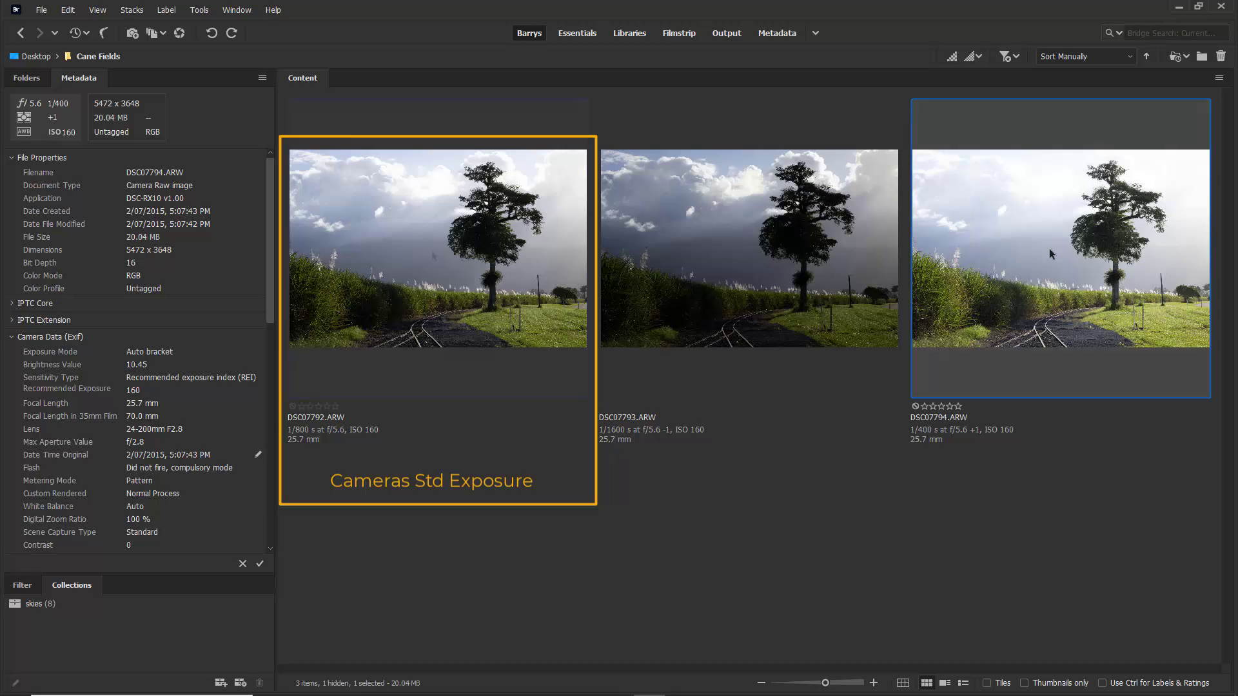
Open DSC07792.ARW in Camera Raw and set its white balance temperature to 5950.
click(433, 256)
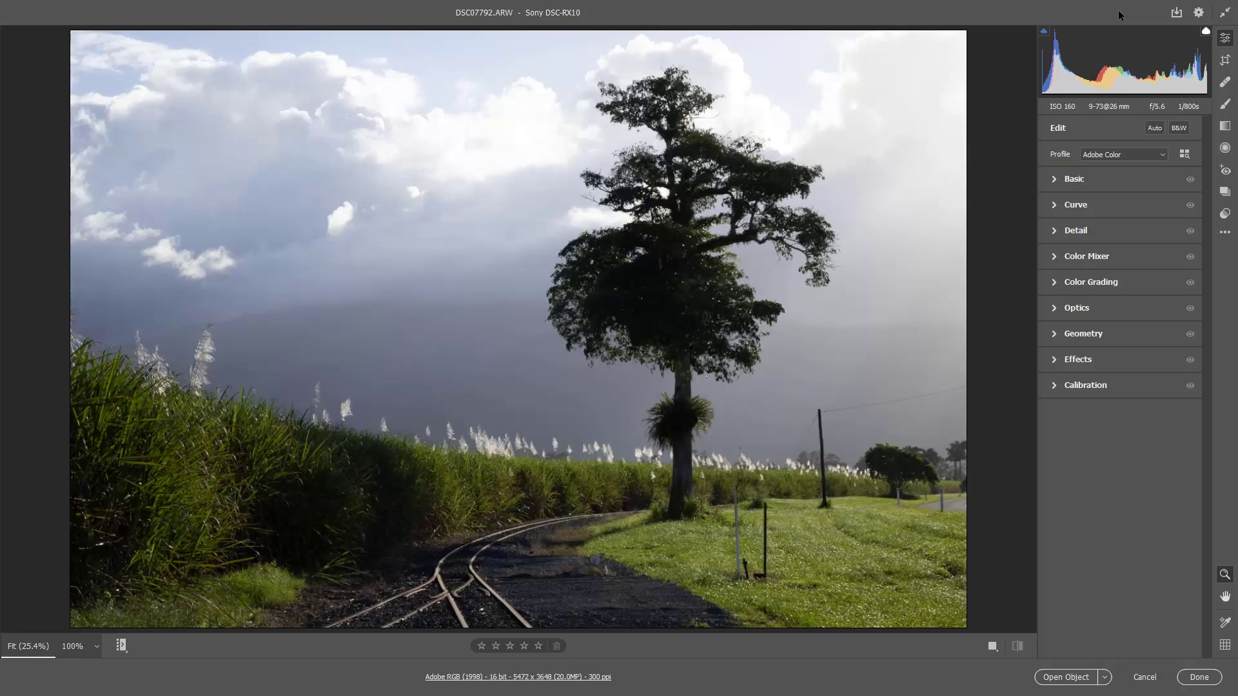
key(c)
click(1054, 179)
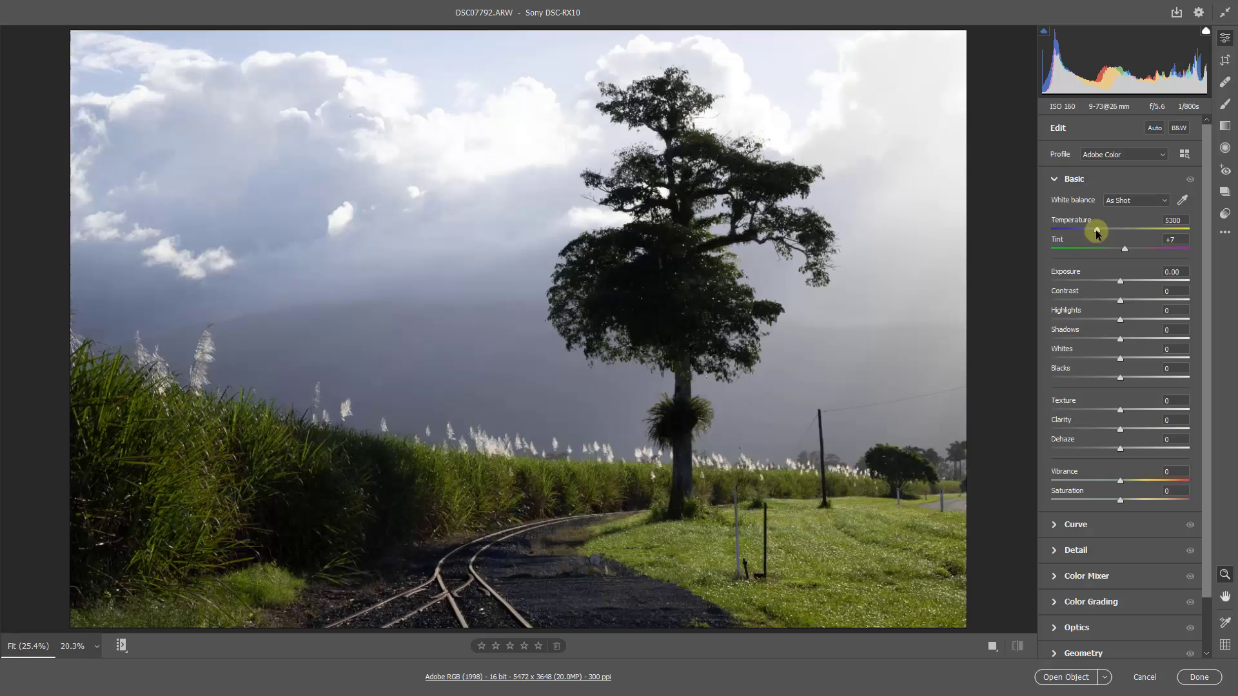
drag(1096, 229, 1106, 233)
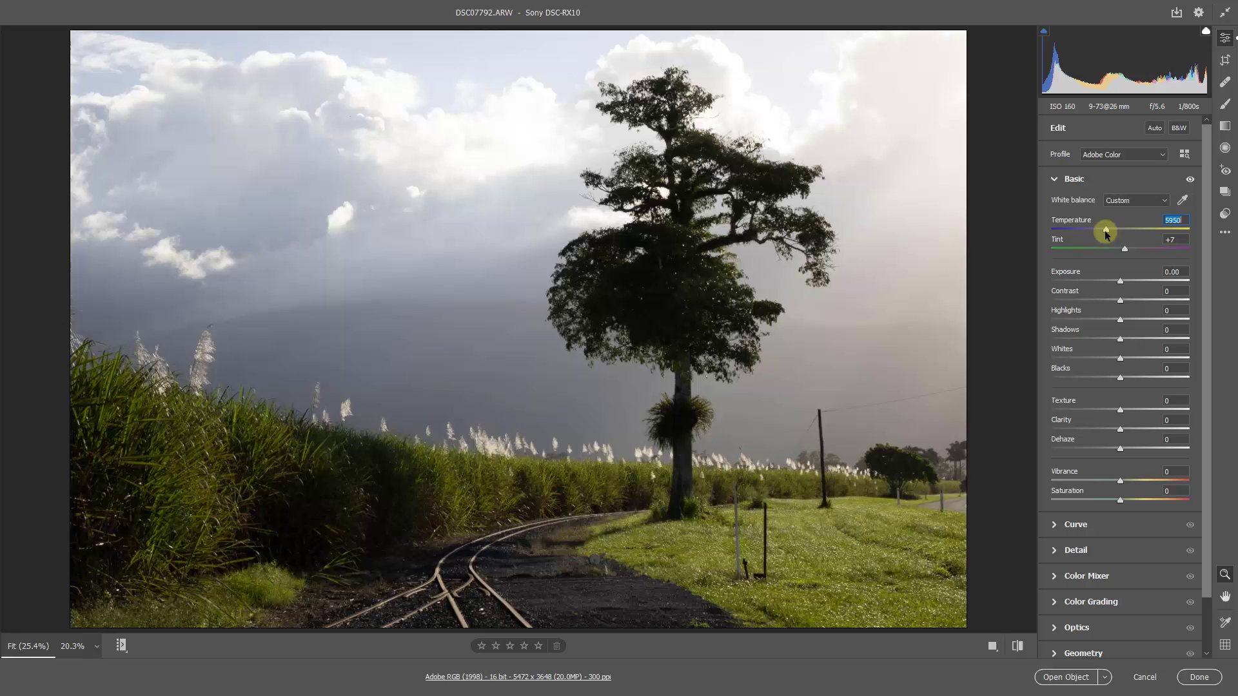
Set the photo's Highlights to -96, Shadows to +71 and Exposure to -0.85.
click(1054, 319)
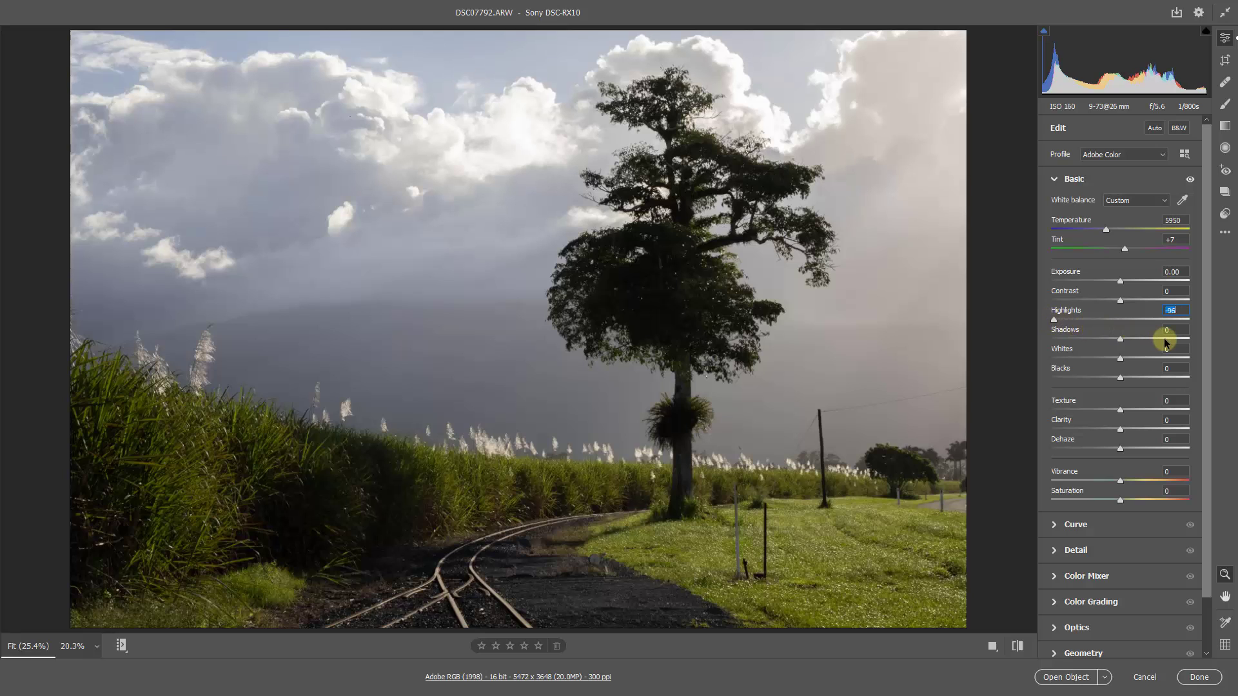
drag(1166, 338, 1168, 338)
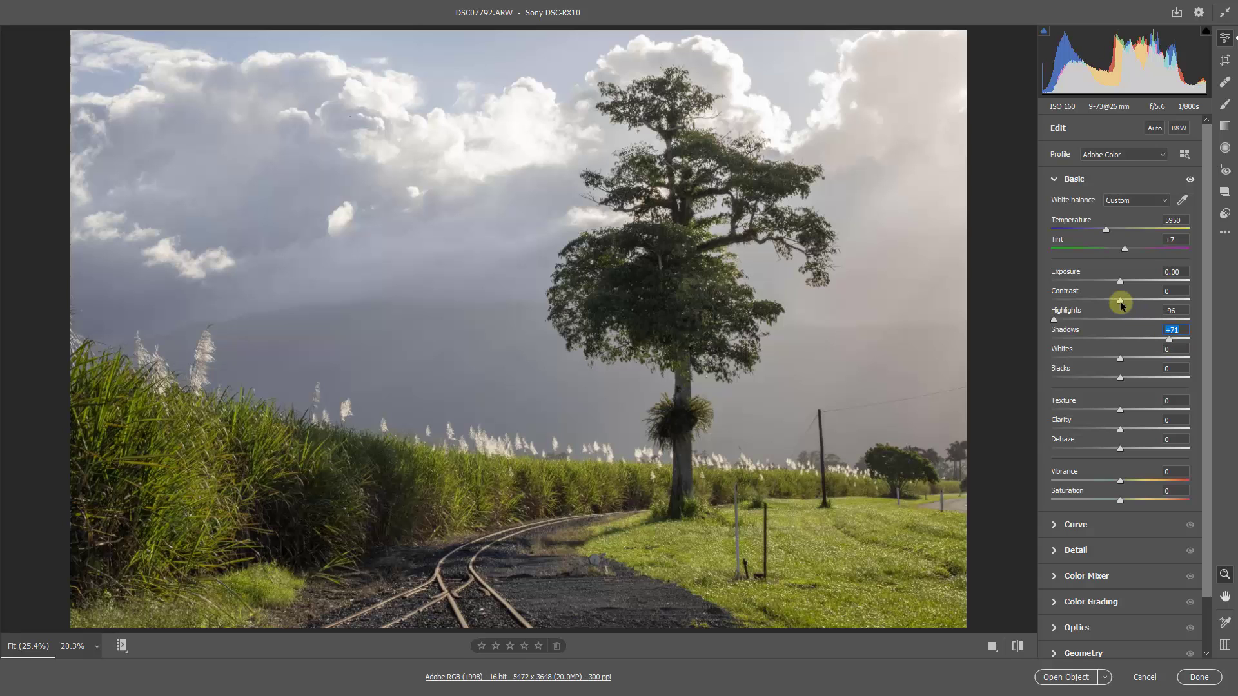
drag(1120, 281, 1107, 281)
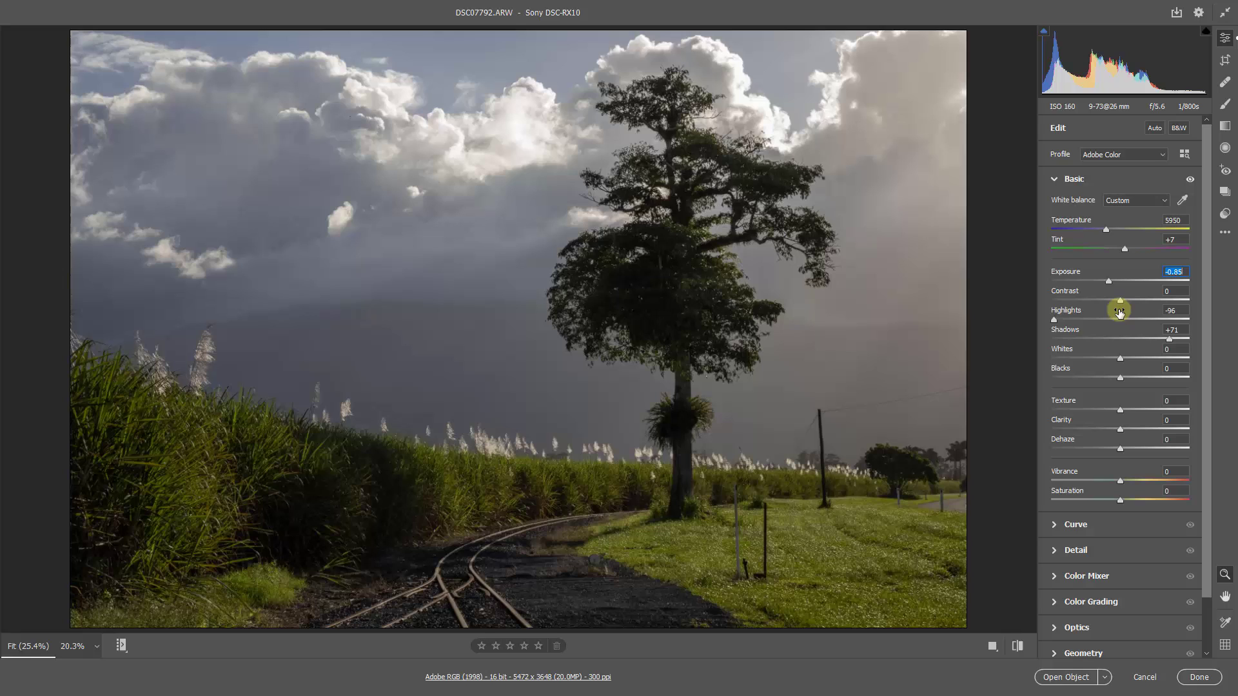
Try Whites at +28 and Blacks at -28, and reset both adjustments to 0.
click(1143, 359)
mouse_move(1142, 360)
mouse_down()
mouse_move(1165, 353)
mouse_move(1135, 358)
mouse_move(1154, 363)
mouse_move(1135, 373)
mouse_up()
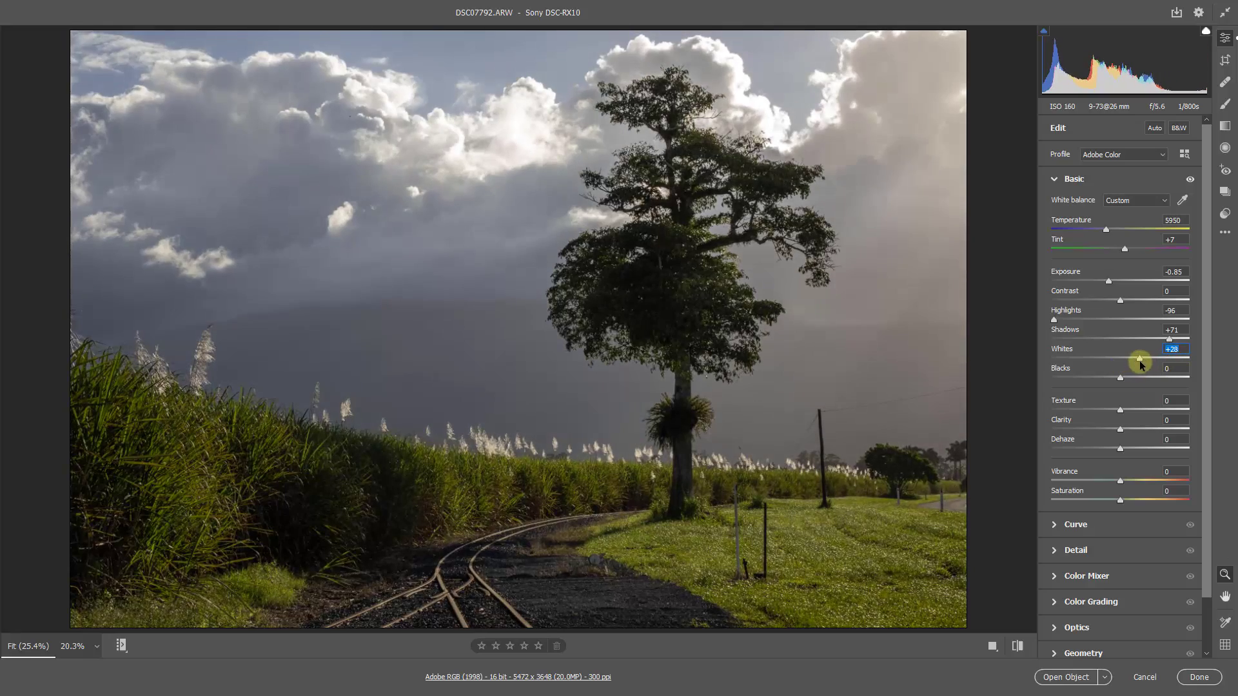
double_click(1139, 359)
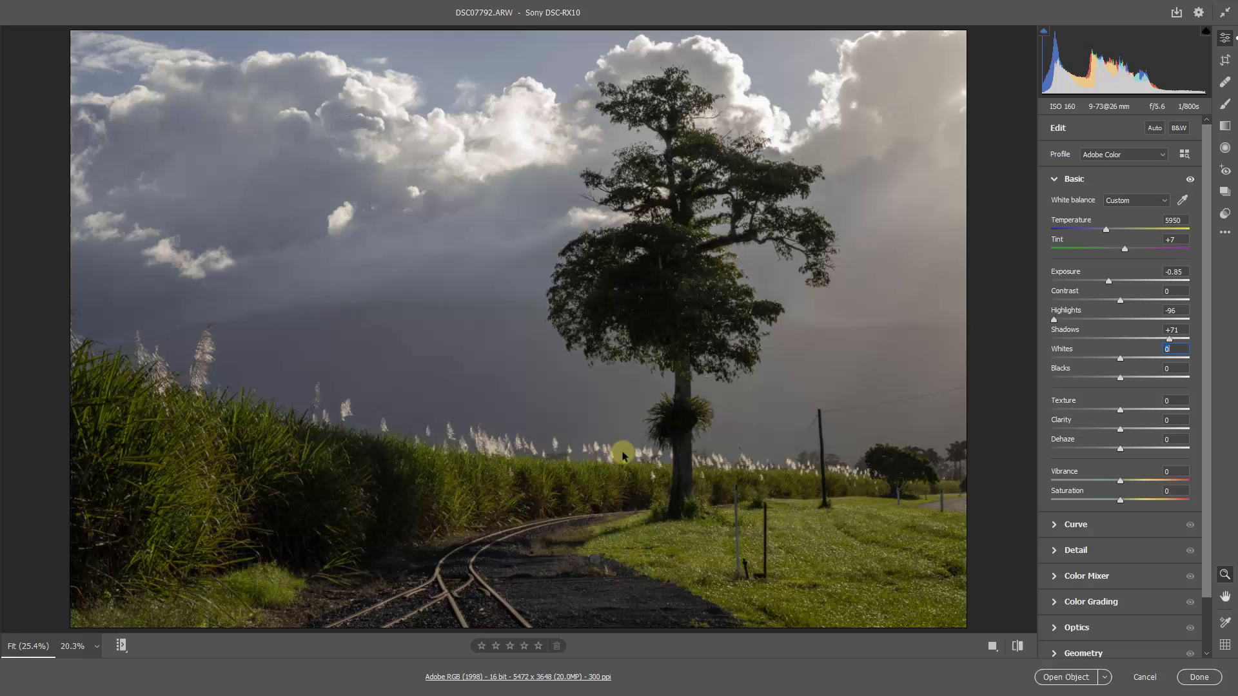
click(1100, 379)
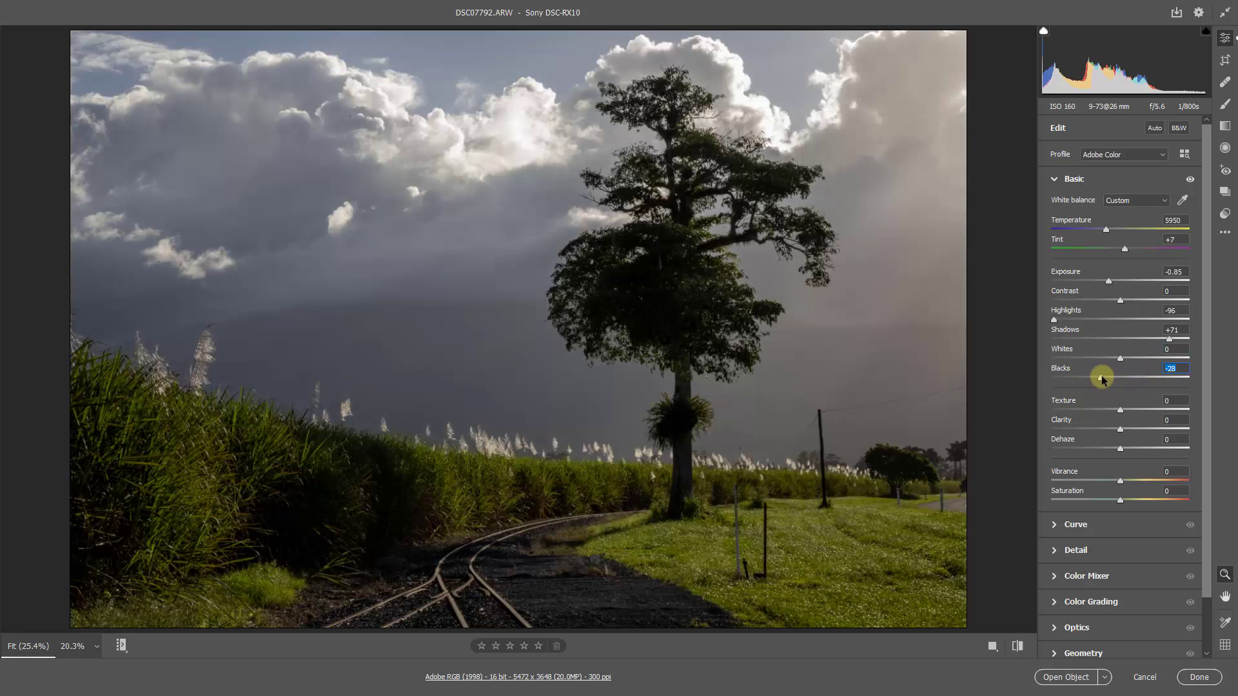
double_click(1101, 377)
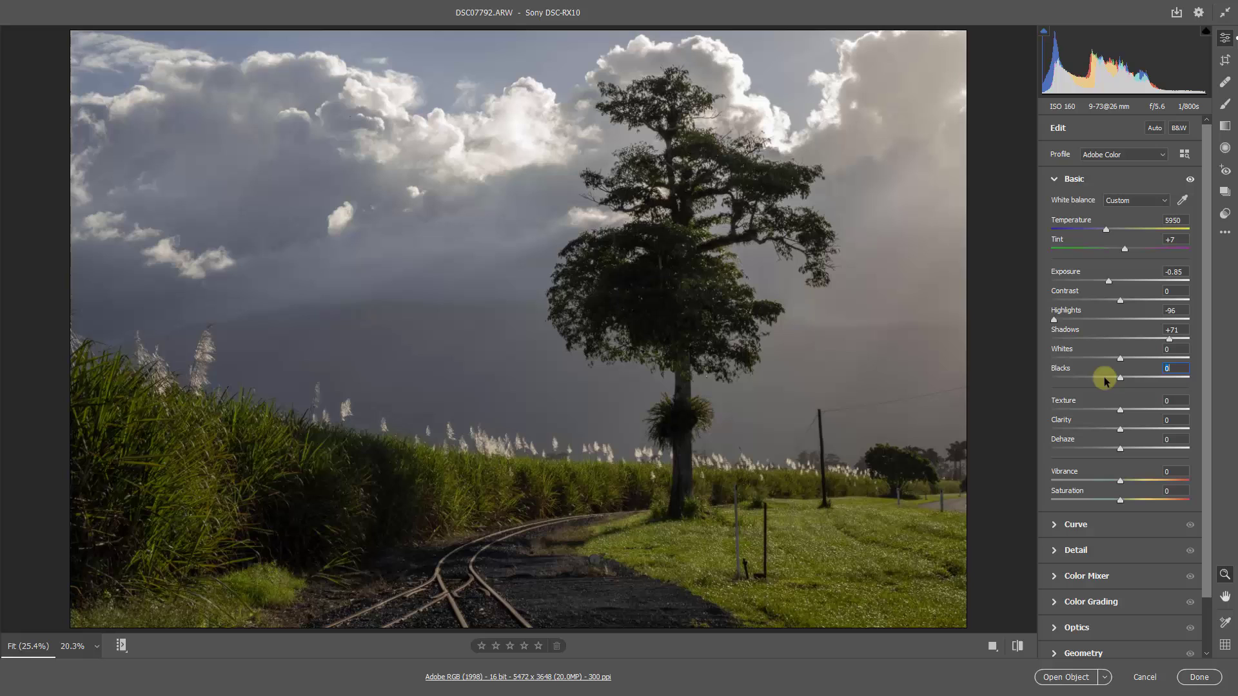
Set the photo's Clarity to +41 and increase its Vibrance moderately.
click(1151, 428)
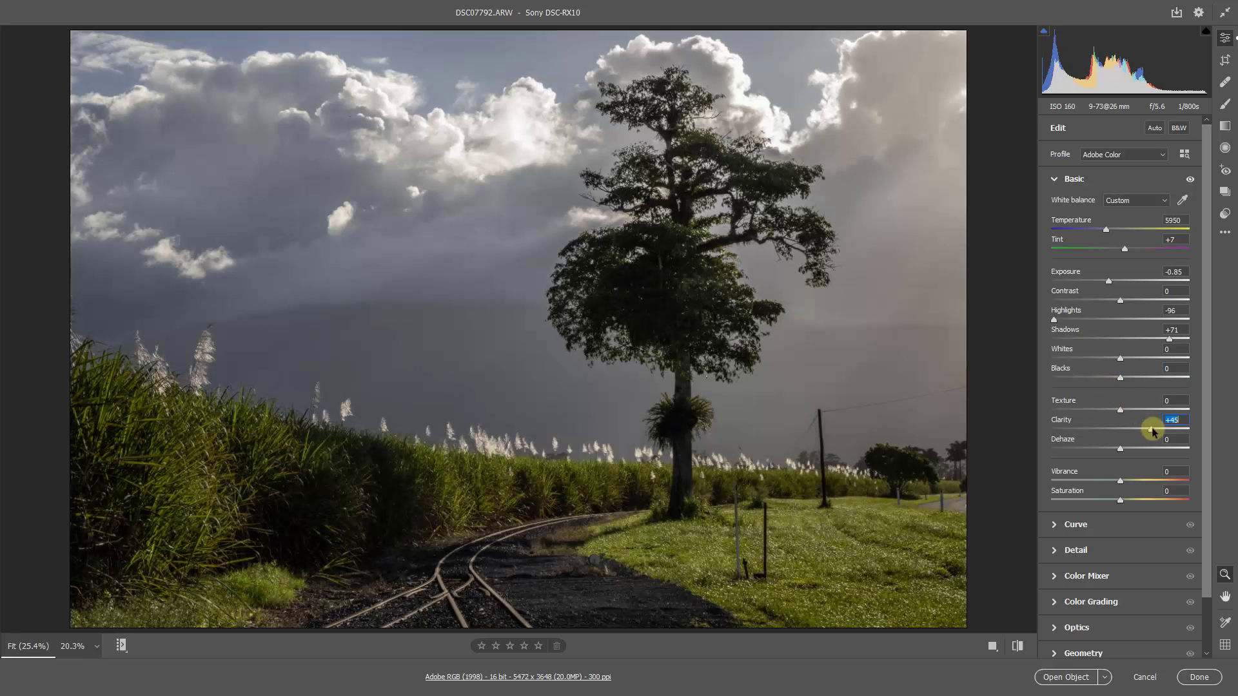
drag(1151, 426, 1149, 438)
click(1135, 481)
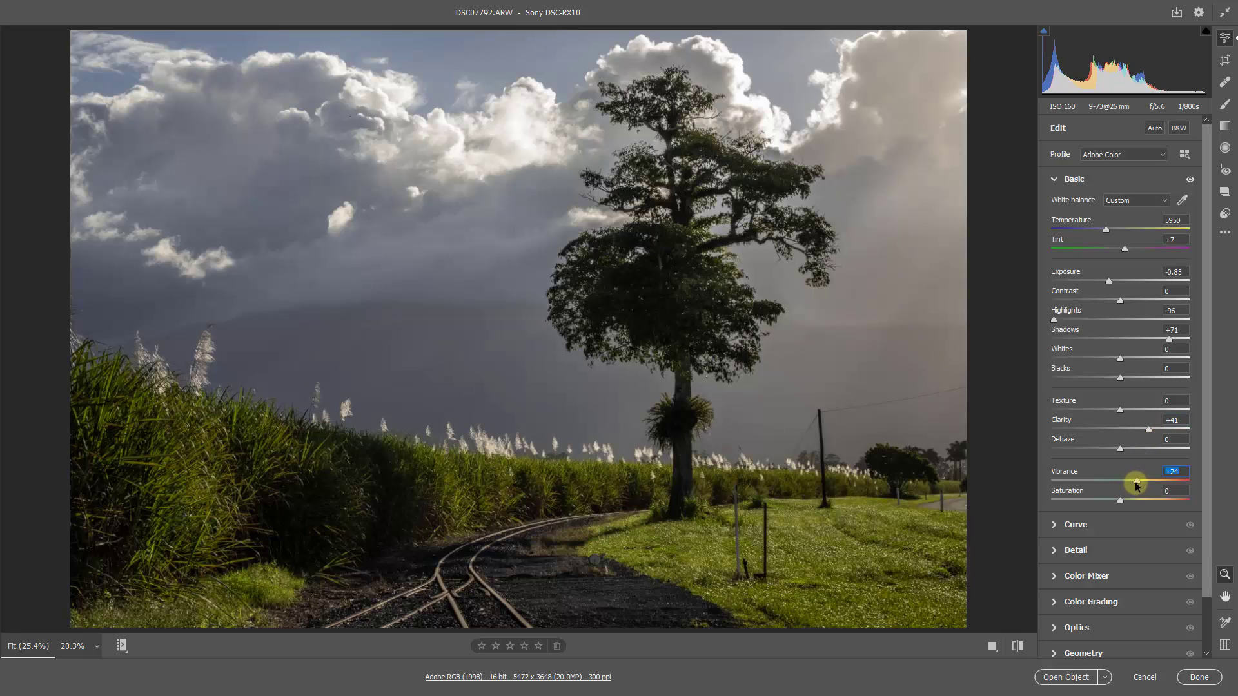
drag(1135, 482, 1133, 482)
Draw a graduated filter with Exposure -0.80 over the sky, from the upper clouds down to the cane tops, and hide its overlay.
click(1224, 127)
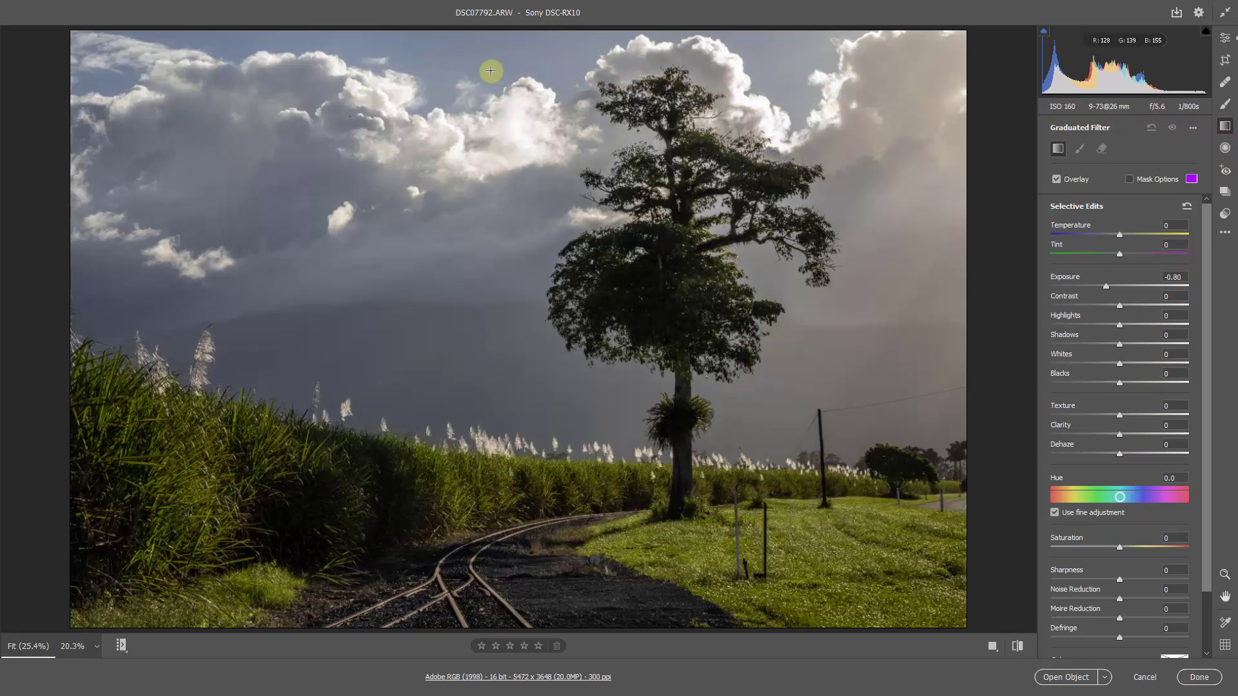
drag(481, 70, 491, 336)
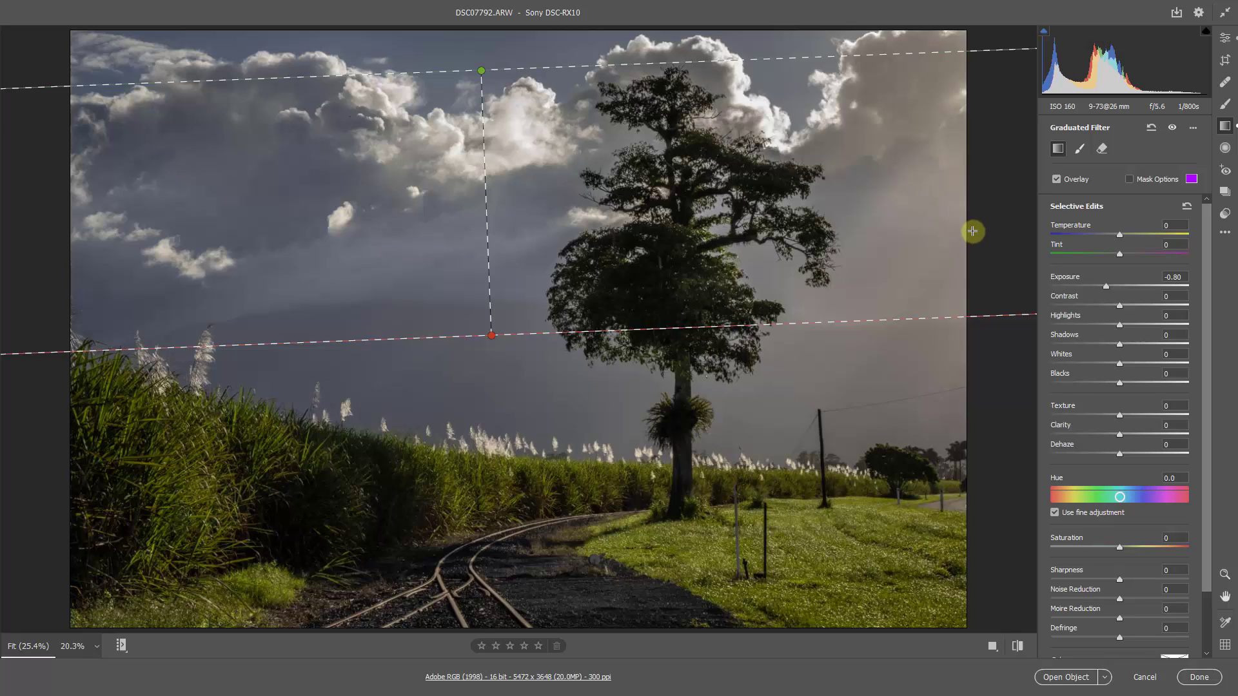
key(v)
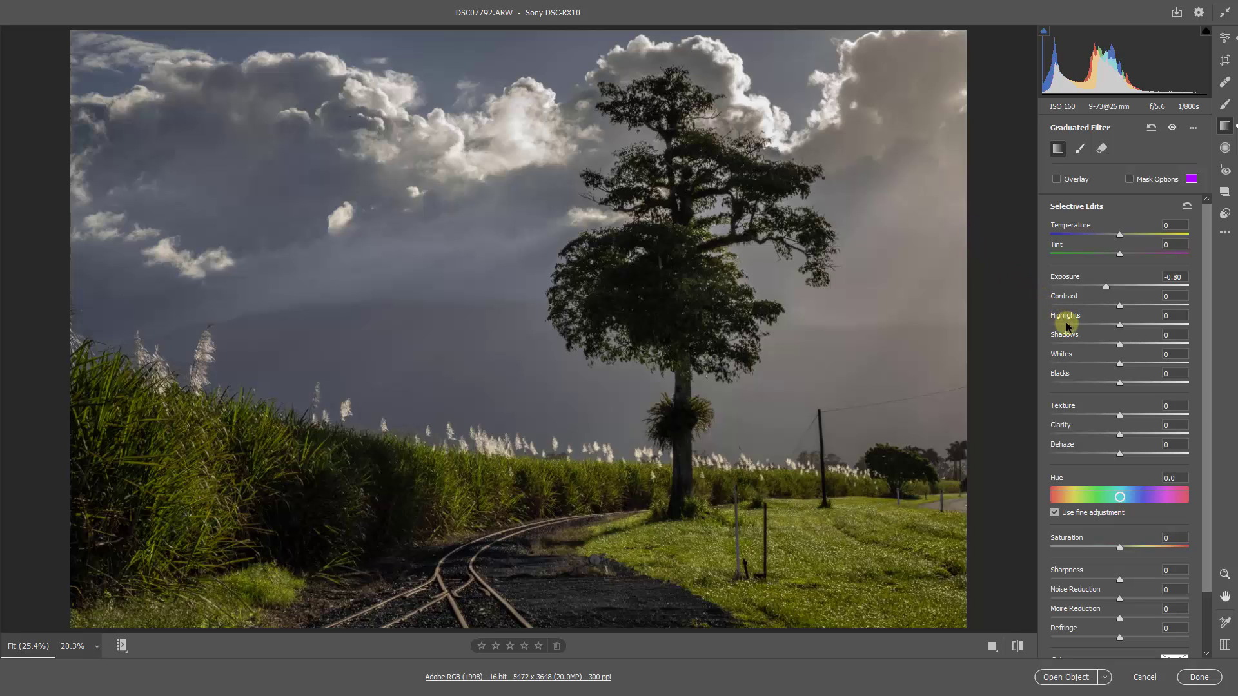
Set the sky graduated filter's Highlights to -86 and its Exposure to -1.05.
drag(1065, 323, 1060, 323)
click(1101, 285)
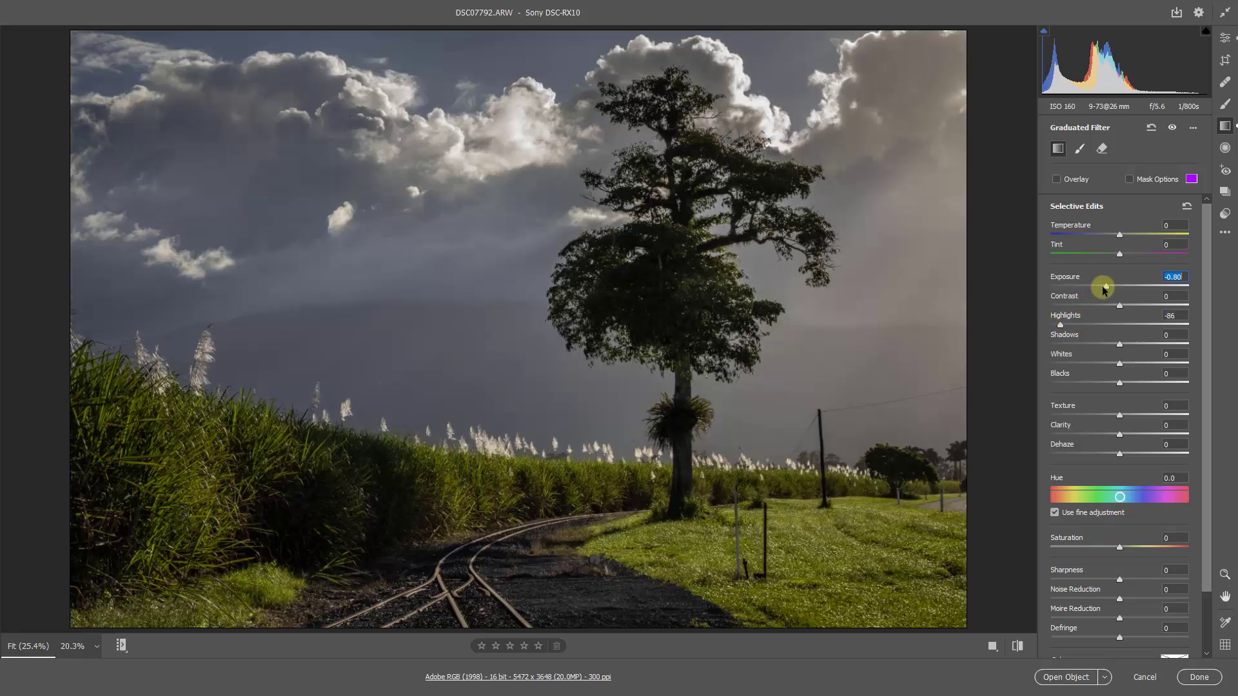
drag(1101, 285, 1096, 286)
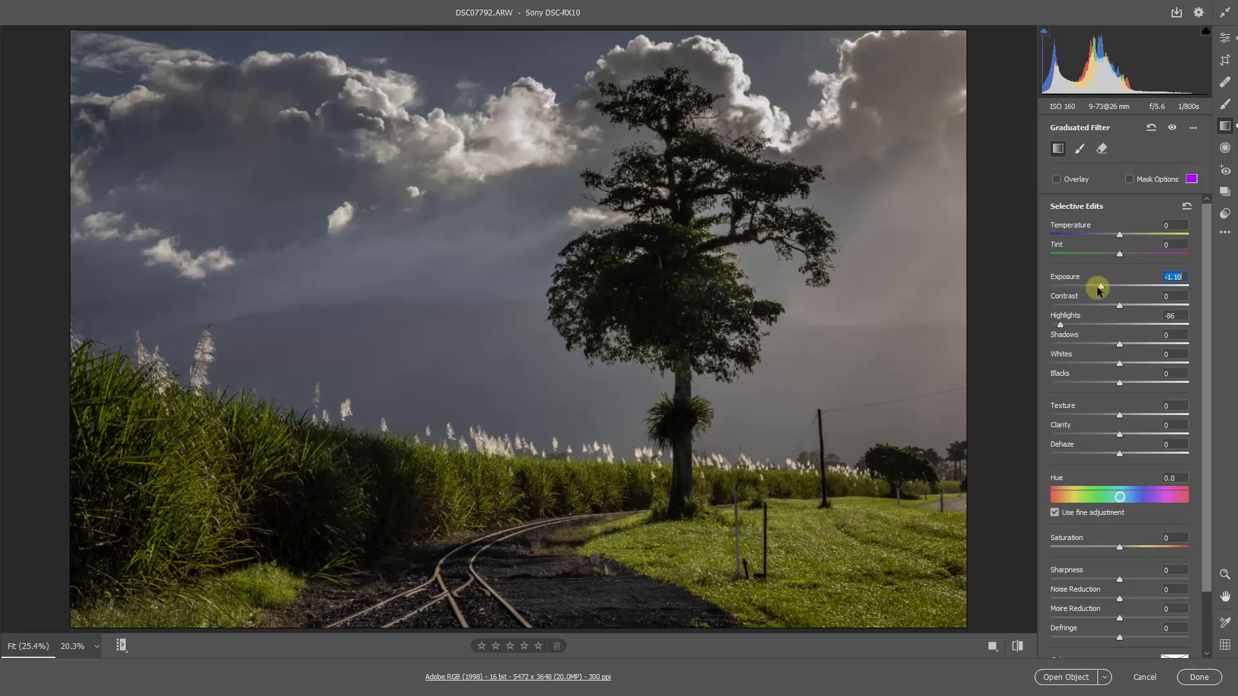
drag(1096, 286, 1097, 285)
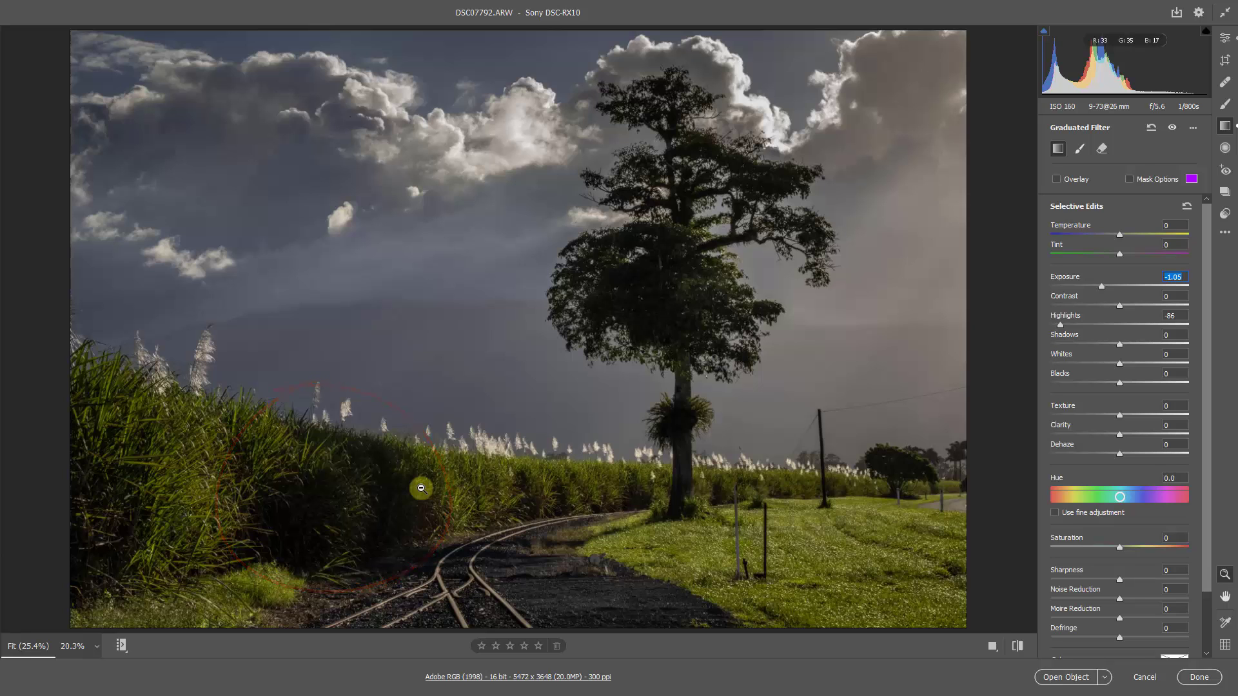
Zoom in on the dark cane beside the rails and prepare an adjustment brush with Highlights and Exposure reset to 0.
key(z)
drag(381, 500, 577, 378)
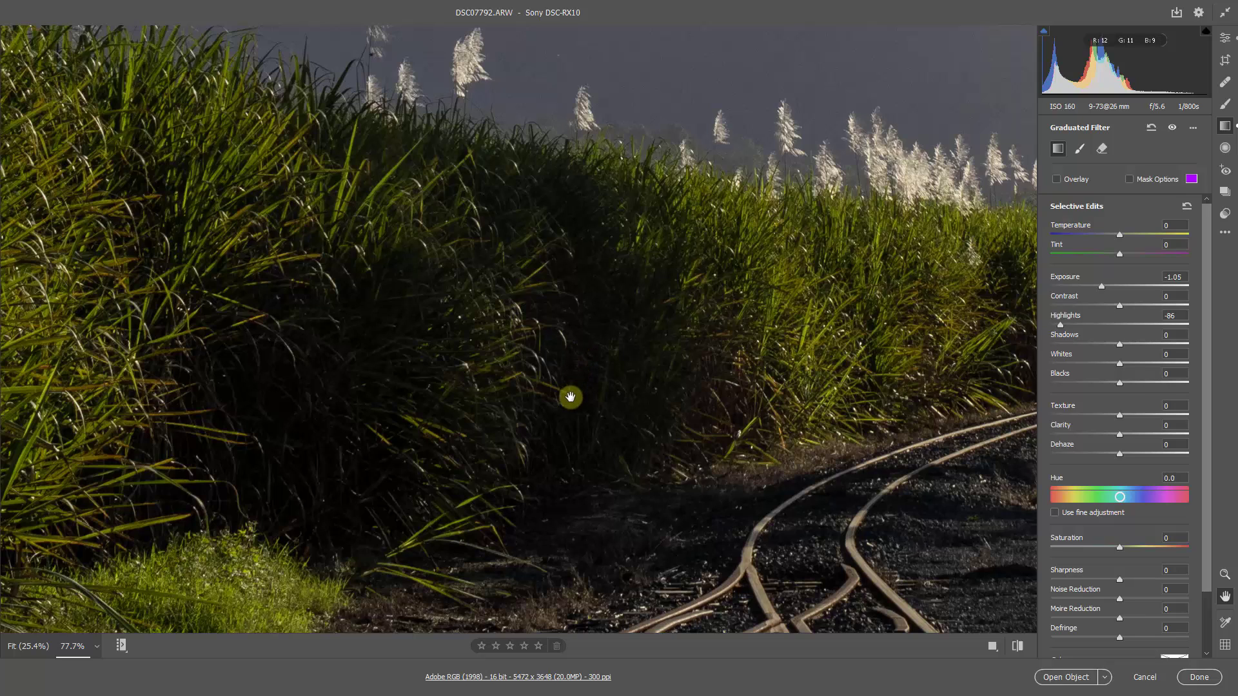
click(1225, 106)
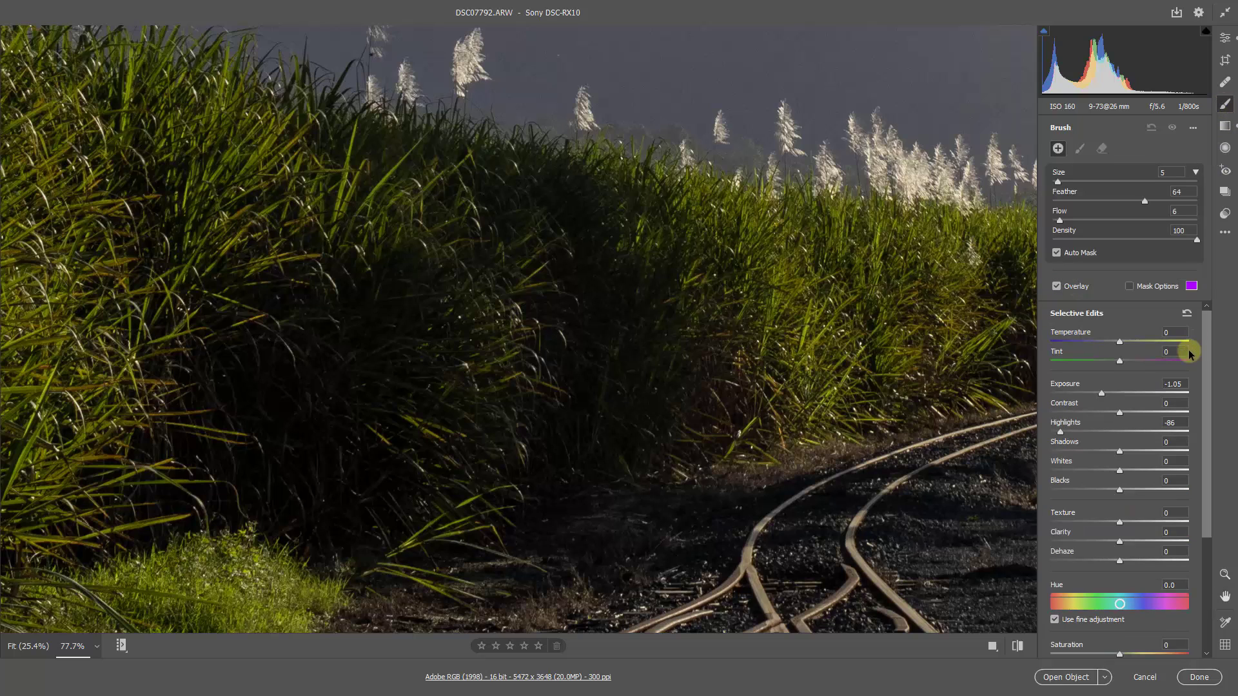
double_click(1060, 432)
double_click(1102, 393)
key(z)
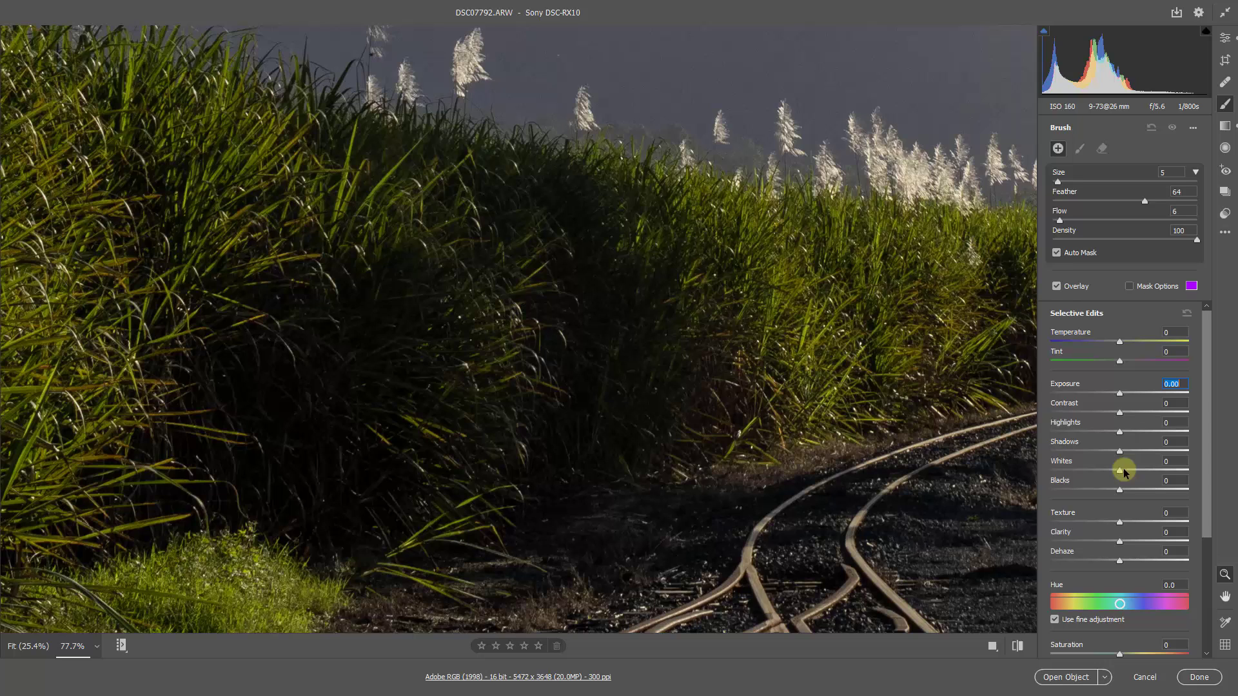
Try brushing the upper cane edge with Shadows +55 and Exposure +0.95, and undo the stroke.
click(1155, 450)
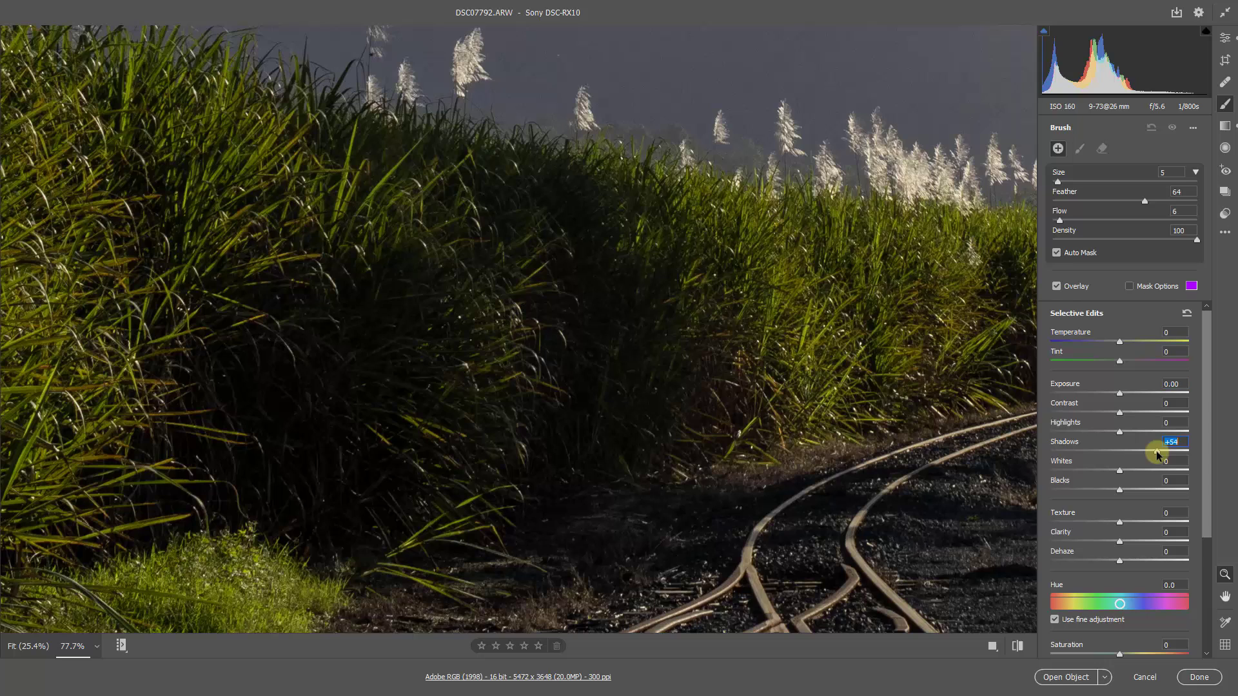
drag(1157, 451, 1157, 450)
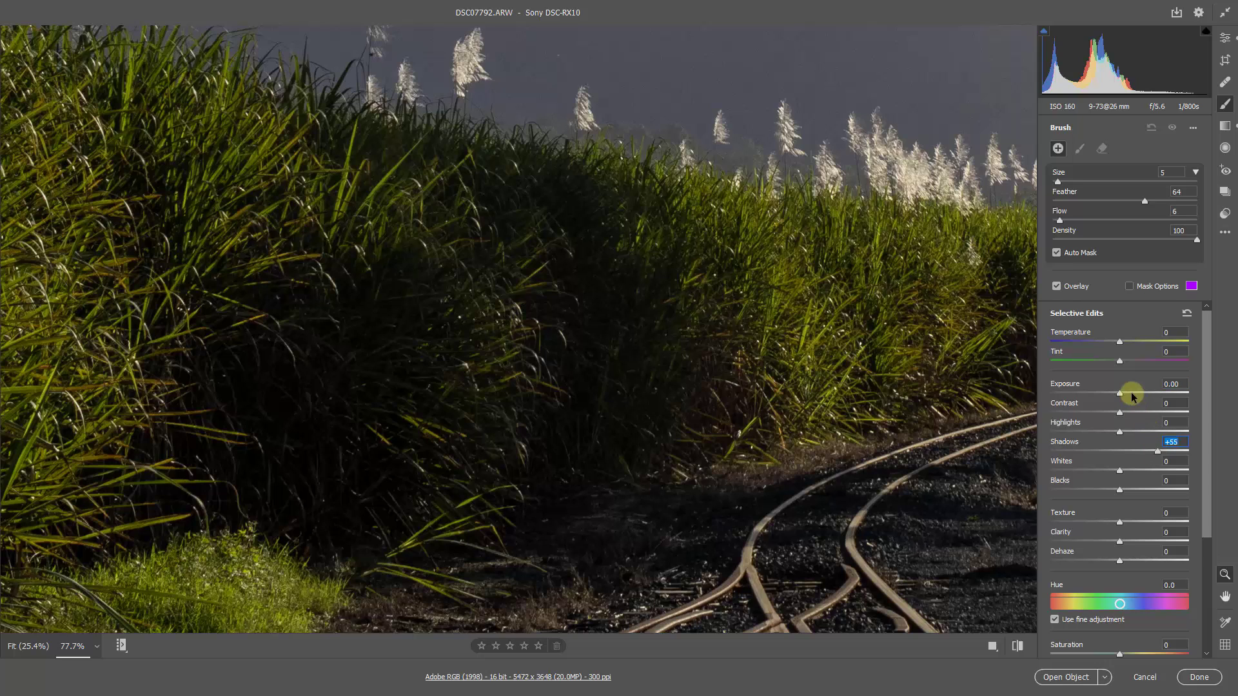
drag(1133, 396, 1135, 395)
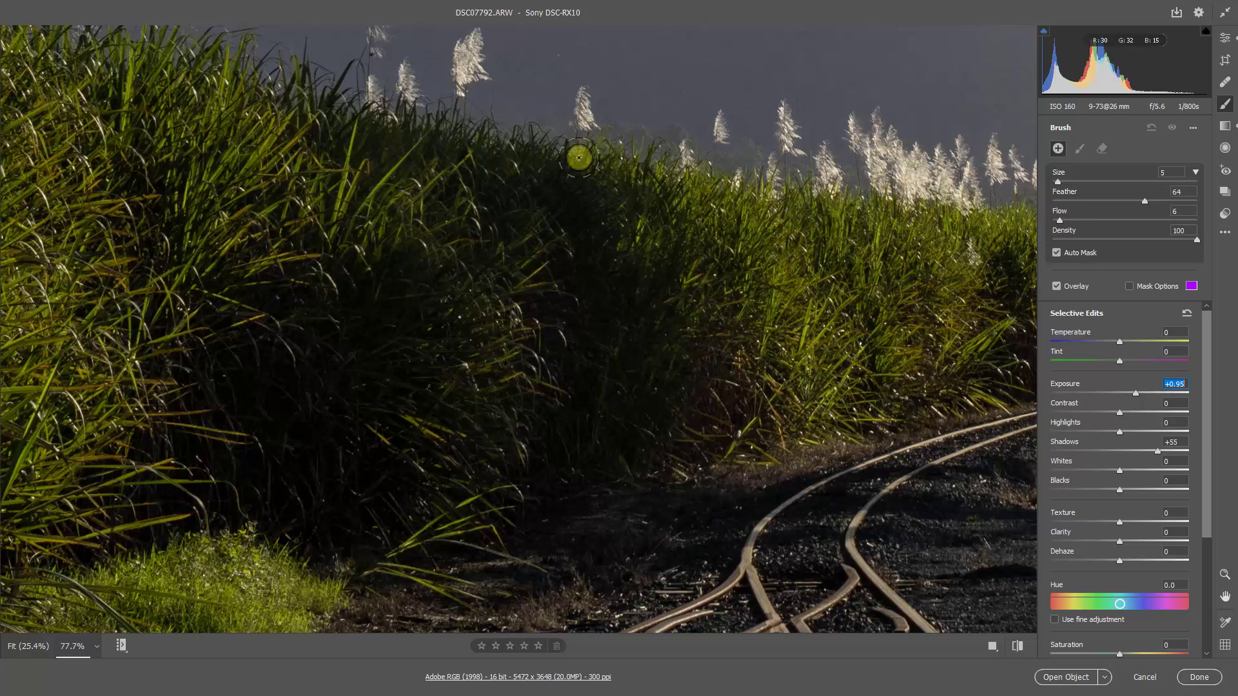
mouse_move(346, 122)
mouse_down()
mouse_move(409, 183)
mouse_move(477, 182)
mouse_up()
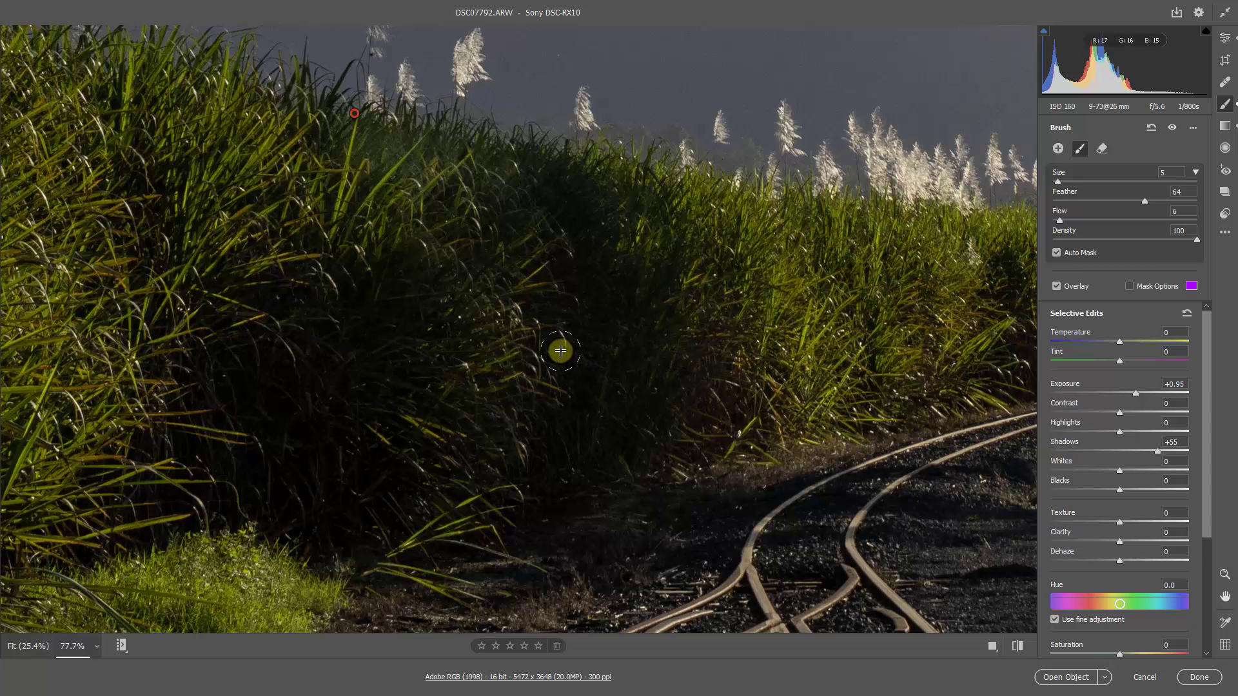
key(alt+space)
key(ctrl+alt+z)
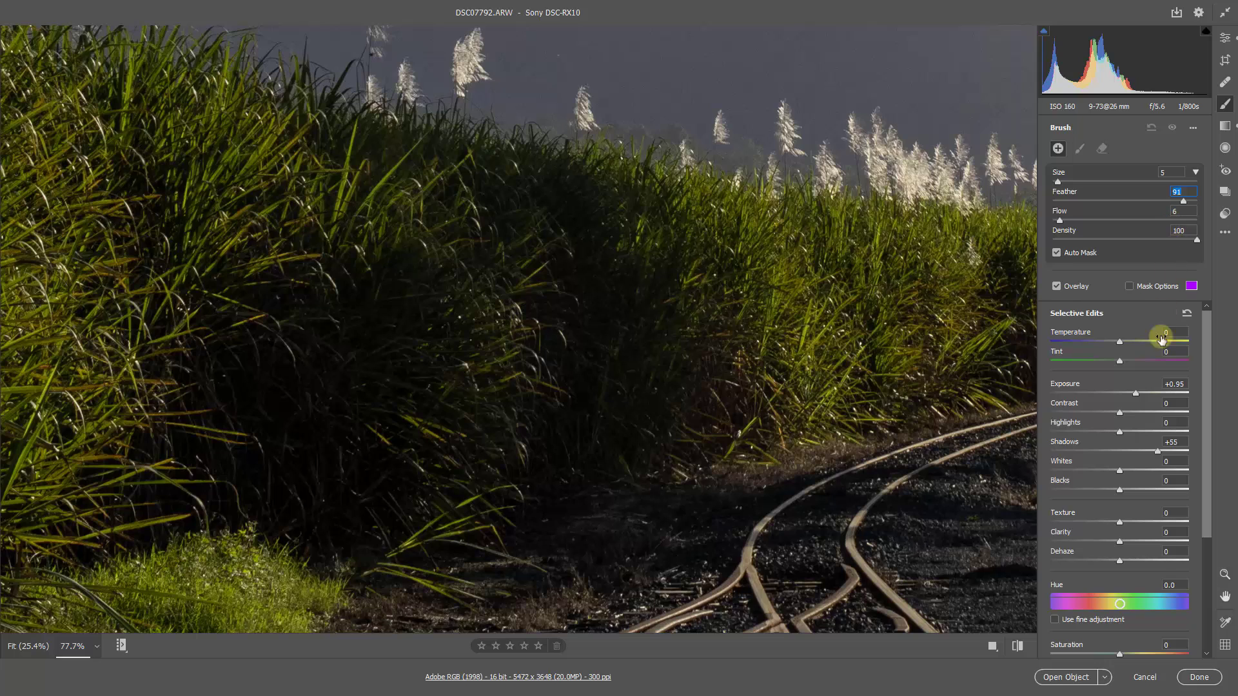
Brush the dark cane from its upper edge with Feather 91, Shadows +37 and Exposure +0.80.
click(1145, 452)
click(1132, 392)
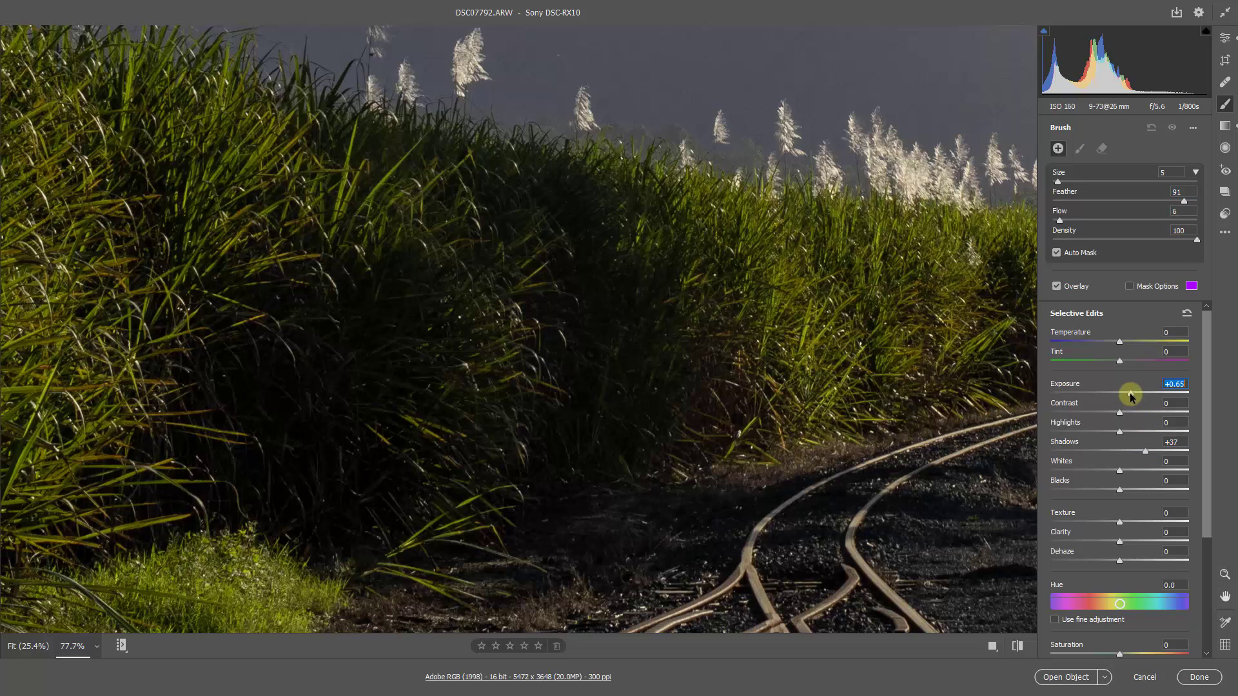
mouse_move(340, 131)
mouse_down()
mouse_move(483, 153)
mouse_move(519, 181)
mouse_move(540, 240)
mouse_up()
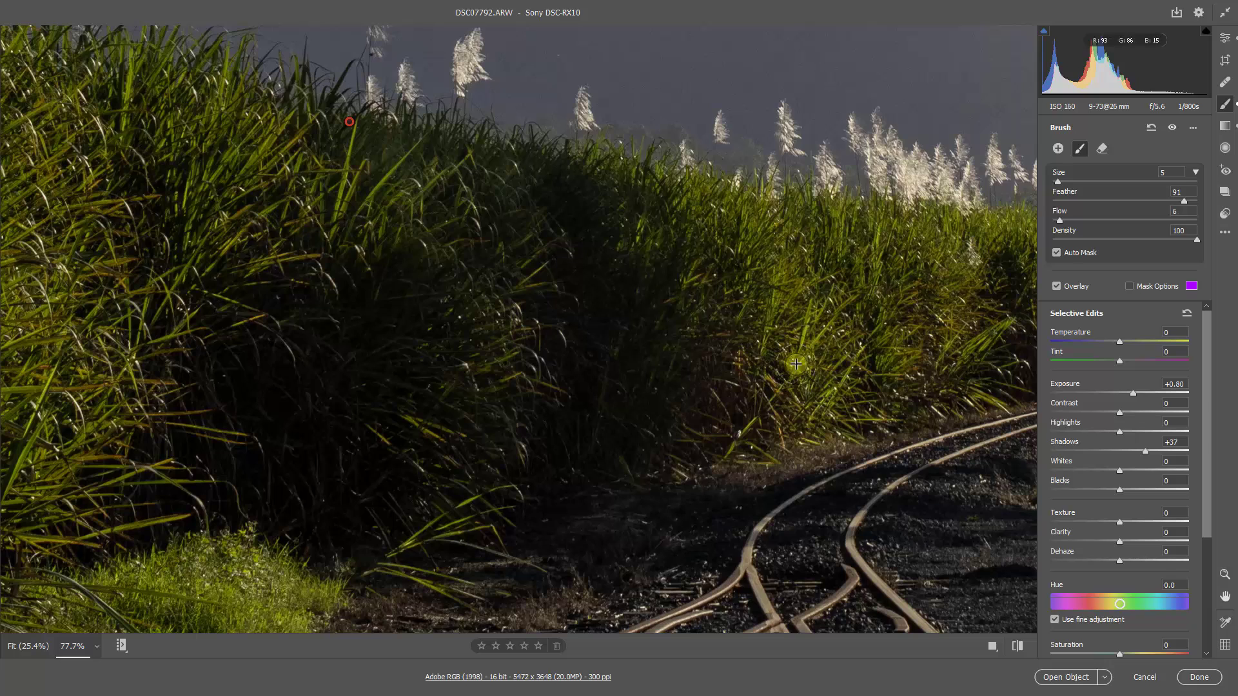
Set the brush Flow to 3 and paint over the shaded cane down to the ground beside the rails.
click(1179, 212)
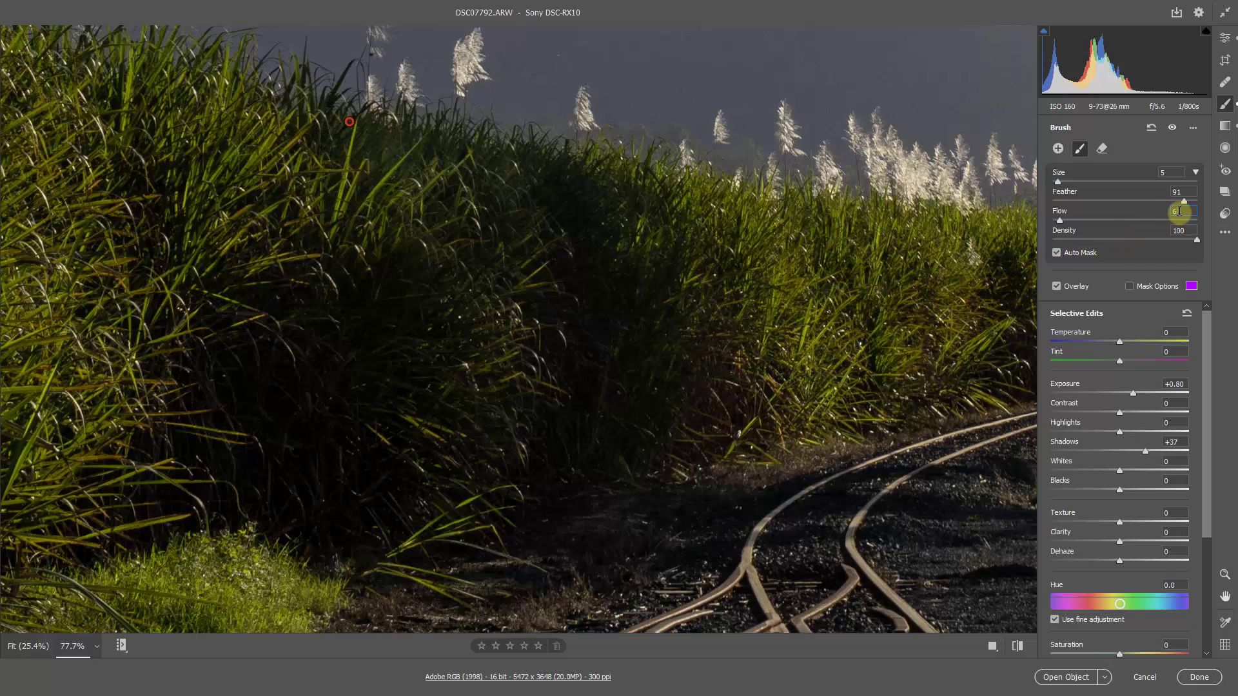
text(5)
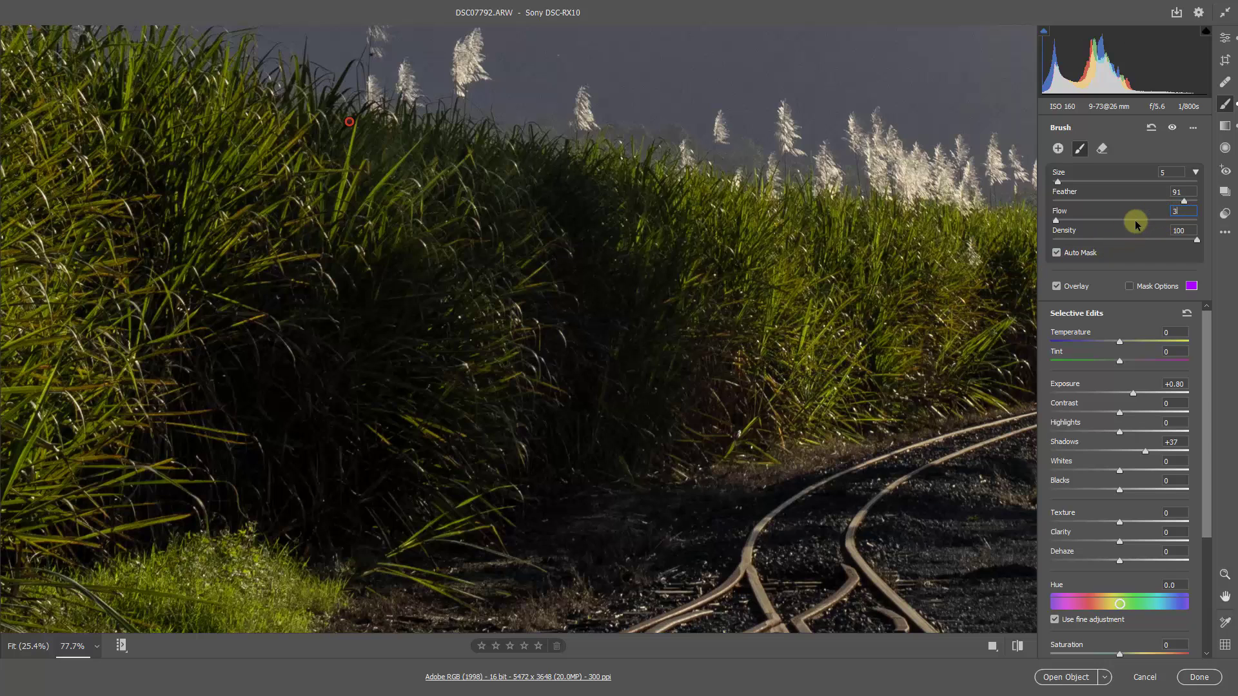
mouse_move(443, 223)
mouse_down()
mouse_move(541, 196)
mouse_move(590, 233)
mouse_move(544, 296)
mouse_move(546, 331)
mouse_move(604, 198)
mouse_move(555, 192)
mouse_move(616, 227)
mouse_move(598, 307)
mouse_move(631, 318)
mouse_move(586, 379)
mouse_move(602, 422)
mouse_move(595, 490)
mouse_move(624, 489)
mouse_move(501, 494)
mouse_move(549, 504)
mouse_move(624, 474)
mouse_move(583, 502)
mouse_move(721, 505)
mouse_move(519, 577)
mouse_up()
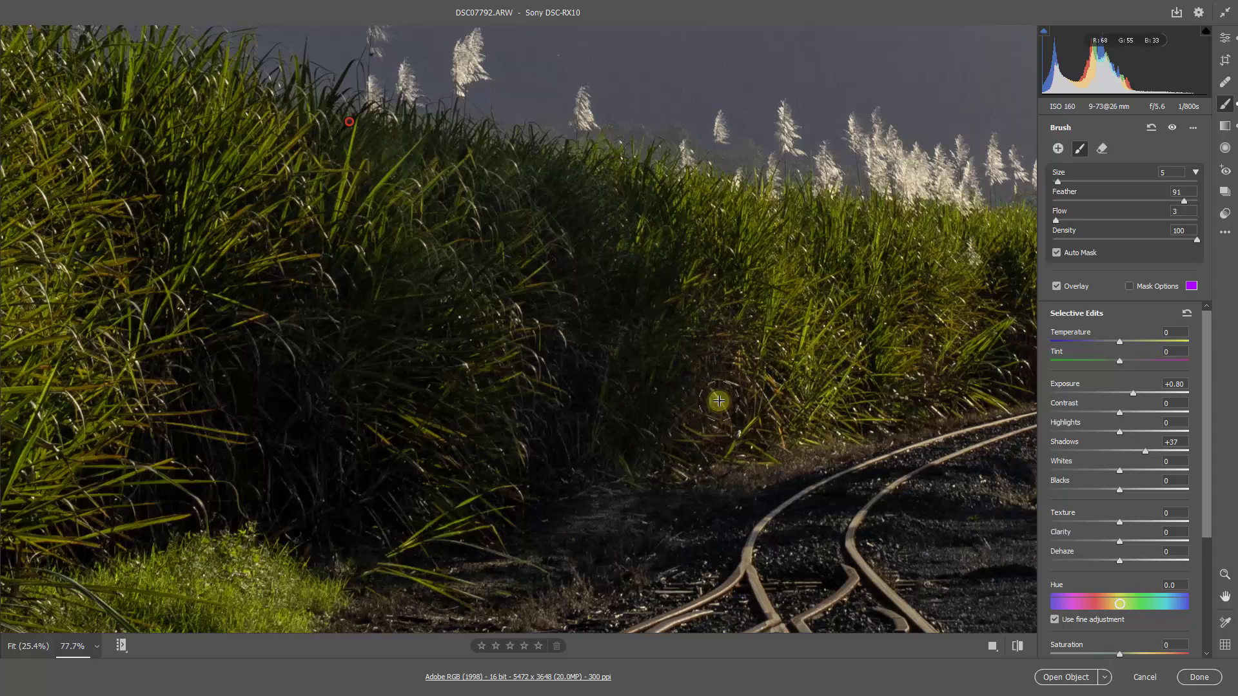
Fit the whole photo in view and brush more lightening over the remaining dark cane patches near the rail bend.
key(ctrl+0)
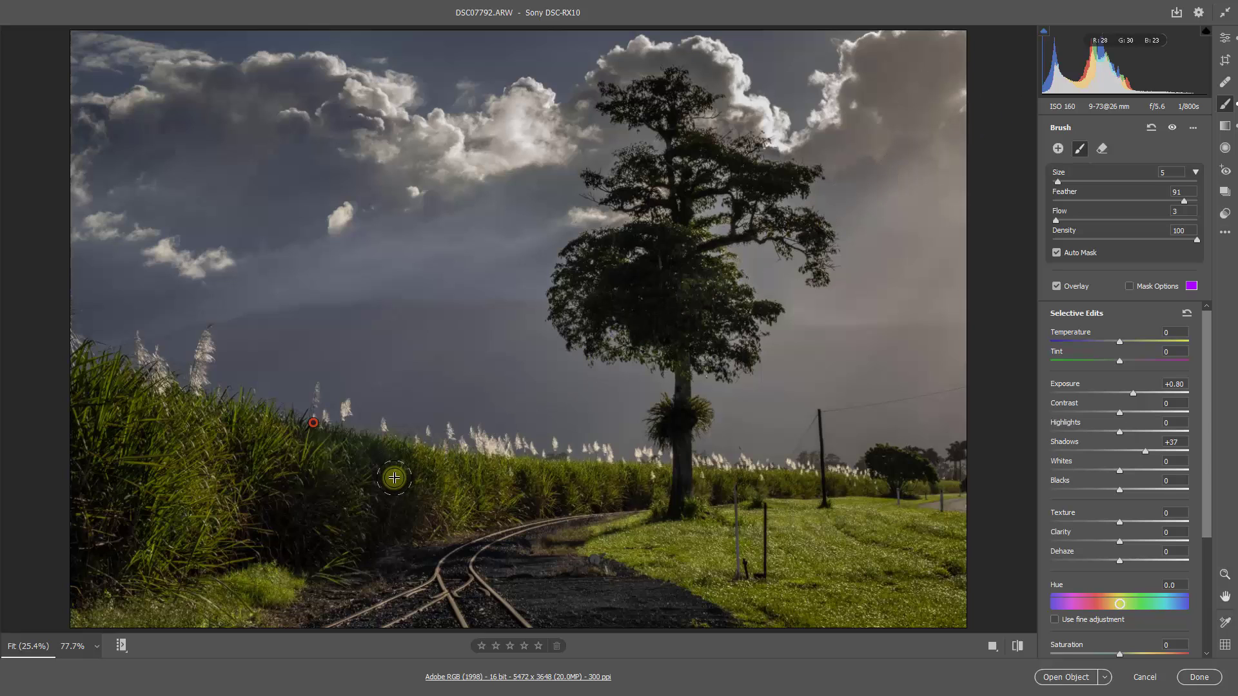
mouse_move(392, 481)
mouse_down()
mouse_move(386, 520)
mouse_move(407, 481)
mouse_move(380, 554)
mouse_move(365, 539)
mouse_move(395, 486)
mouse_move(348, 567)
mouse_up()
mouse_move(315, 496)
mouse_down()
mouse_move(293, 539)
mouse_move(265, 504)
mouse_move(328, 564)
mouse_move(289, 550)
mouse_move(331, 569)
mouse_move(259, 478)
mouse_move(258, 532)
mouse_up()
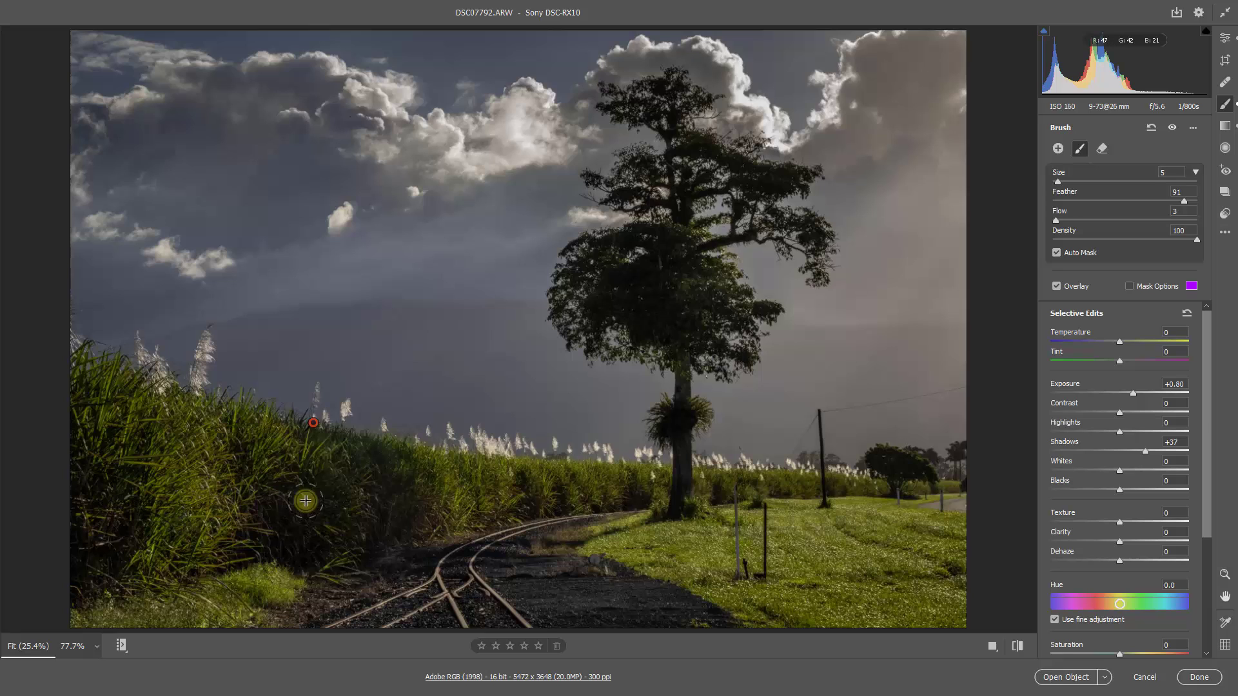
mouse_move(523, 479)
mouse_down()
mouse_move(521, 513)
mouse_move(494, 514)
mouse_move(643, 495)
mouse_move(567, 501)
mouse_move(646, 483)
mouse_move(636, 502)
mouse_move(509, 508)
mouse_move(506, 495)
mouse_move(552, 481)
mouse_move(635, 481)
mouse_move(641, 496)
mouse_move(835, 492)
mouse_move(524, 480)
mouse_move(410, 495)
mouse_up()
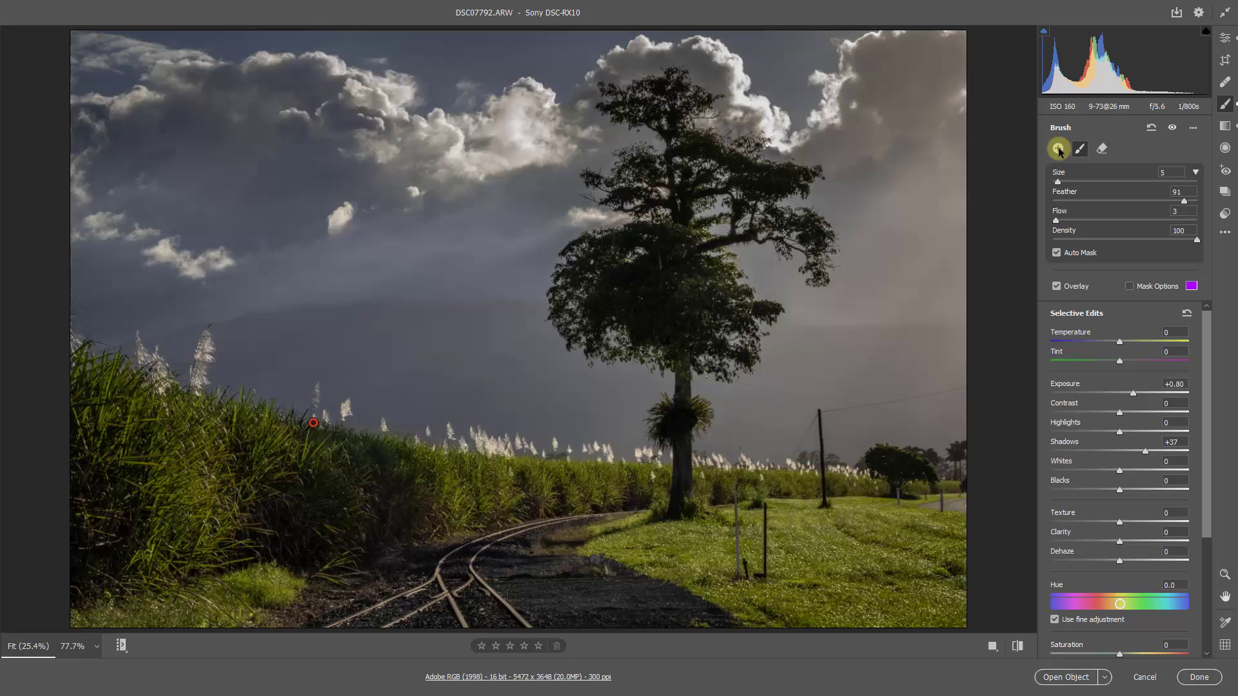
Start a new brush adjustment on the tallest cane flower and reset its Shadows and Exposure to zero.
click(1057, 147)
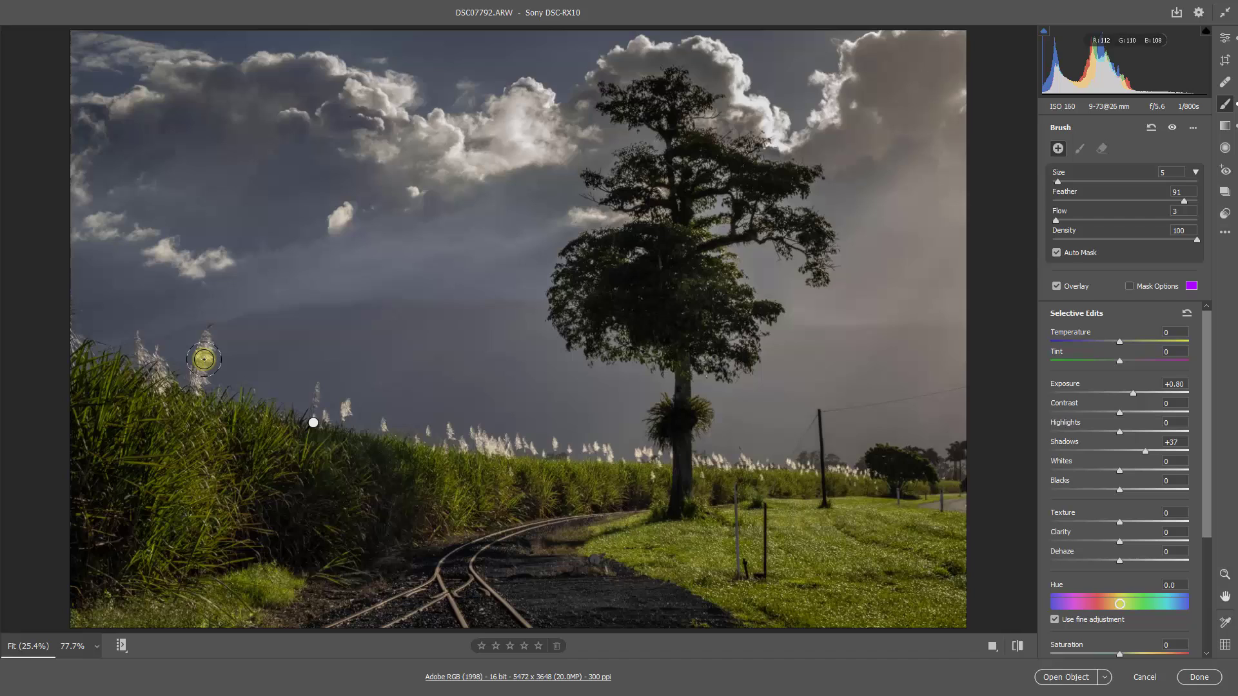
key(z)
drag(204, 359, 328, 365)
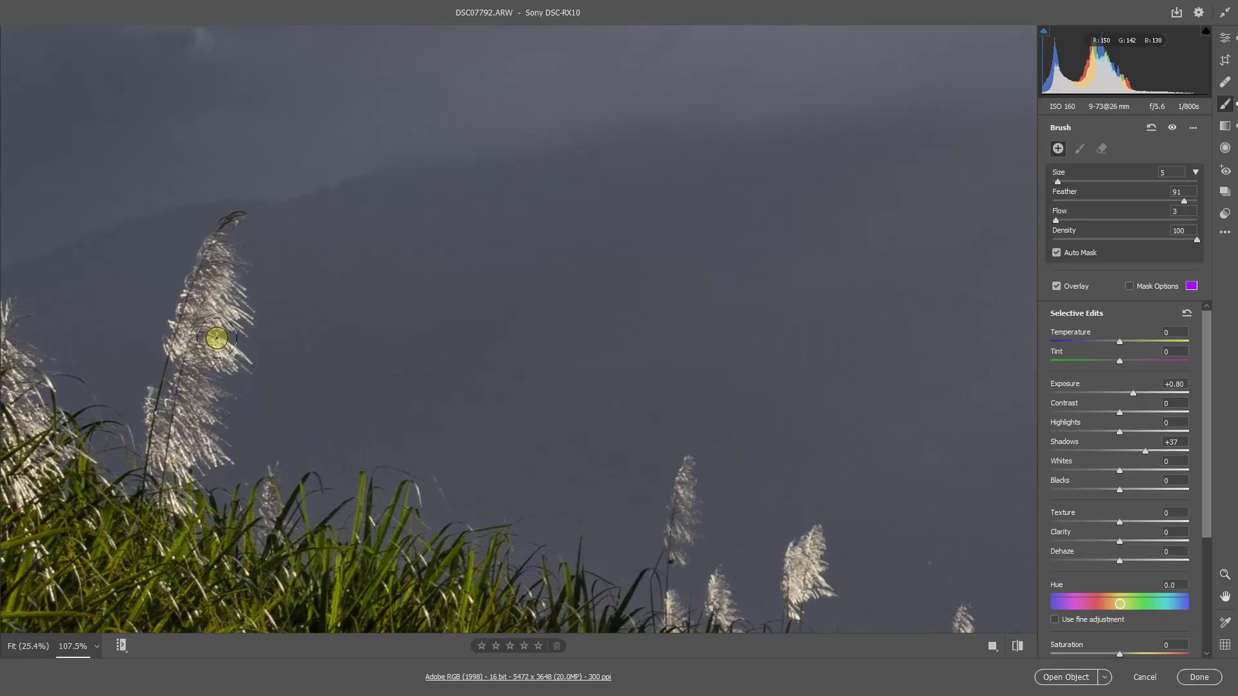
drag(217, 301, 201, 365)
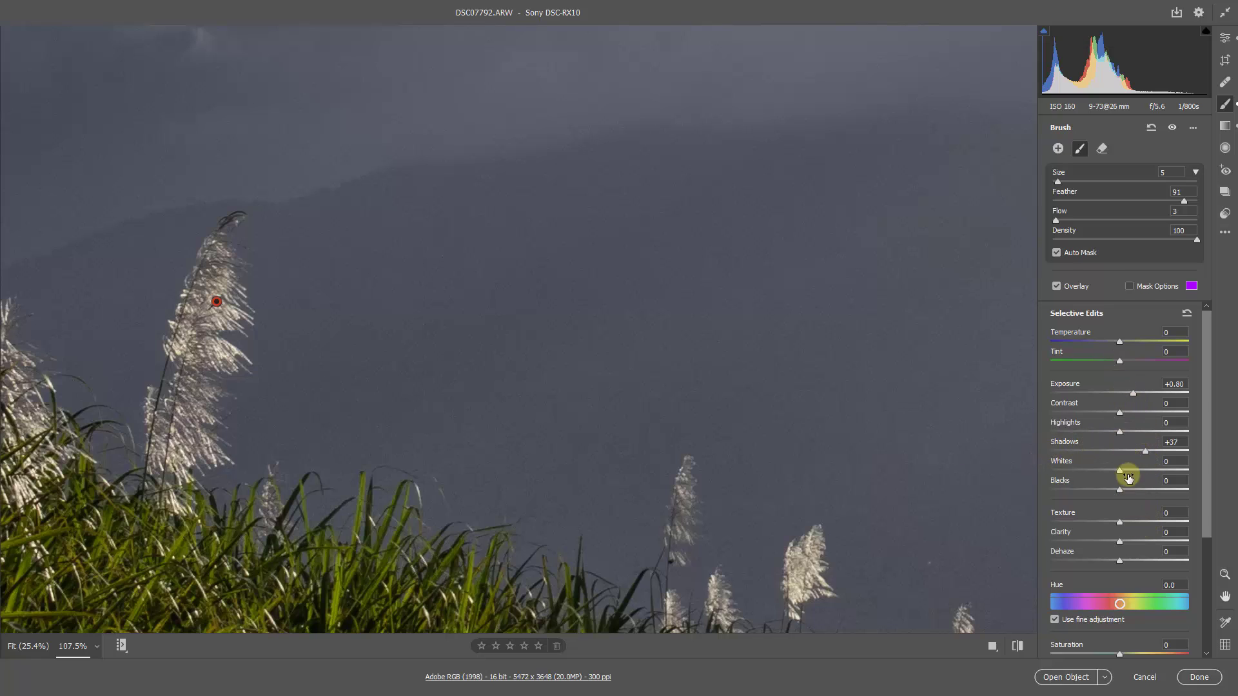
double_click(1144, 452)
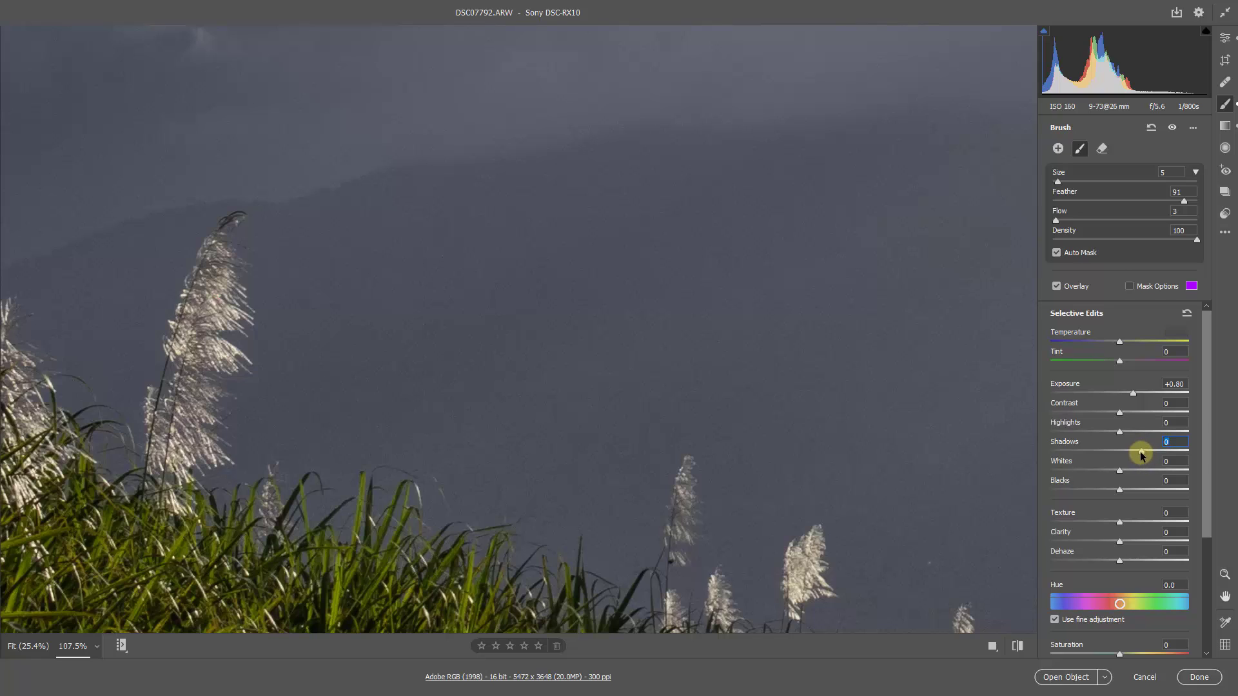
double_click(1133, 393)
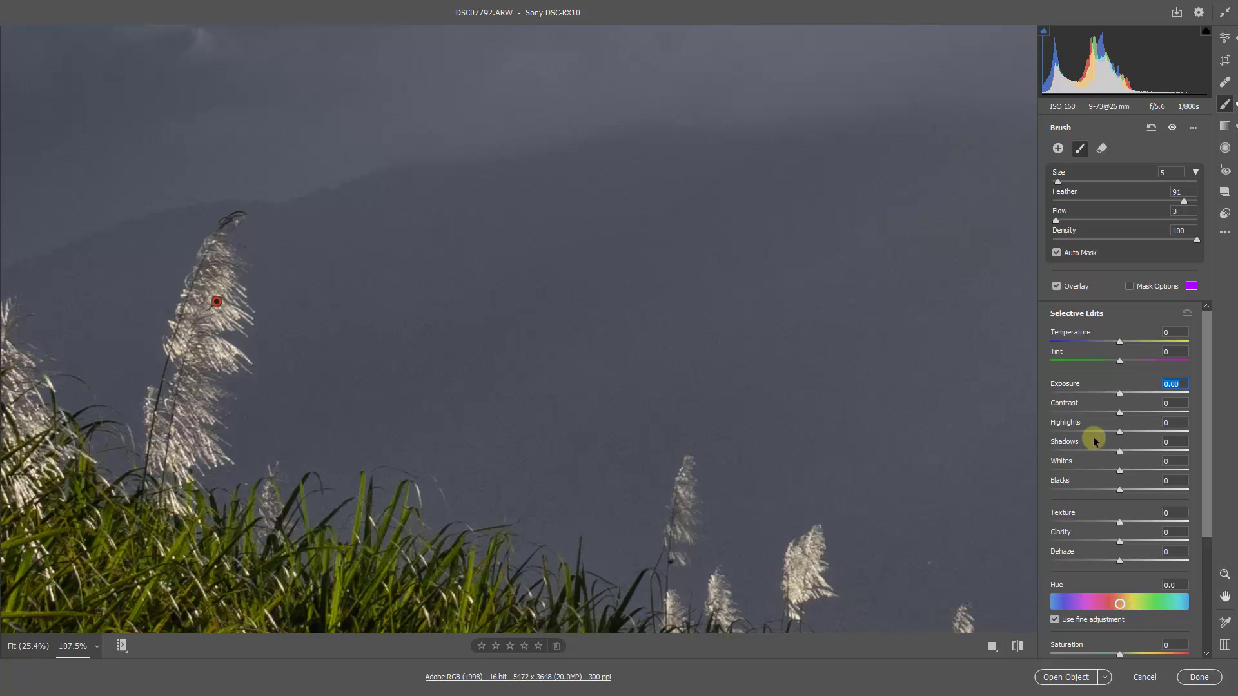
Brush the tall cane flower with Highlights +54, Exposure +0.70 and brush size 4, and bring the smaller flowers into view.
click(1154, 432)
drag(1128, 392, 1132, 393)
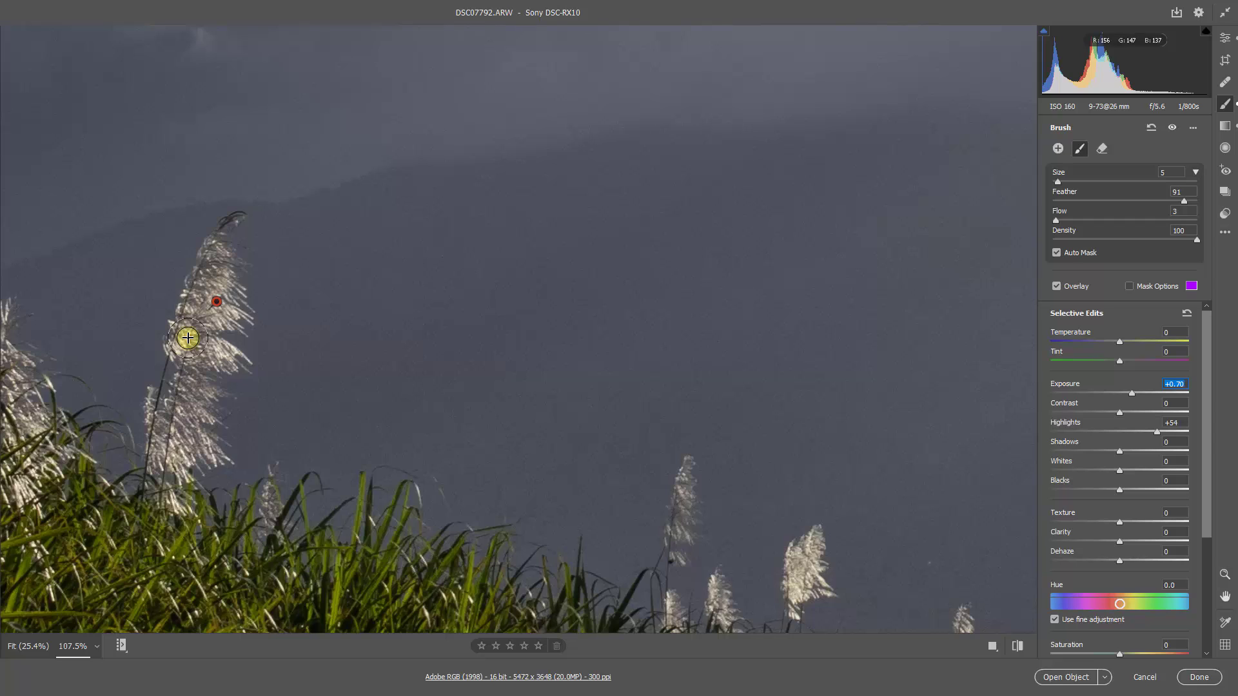
key(bracketleft)
mouse_move(215, 254)
mouse_down()
mouse_move(192, 352)
mouse_move(220, 342)
mouse_move(224, 315)
mouse_move(207, 347)
mouse_move(171, 335)
mouse_move(196, 337)
mouse_move(182, 379)
mouse_move(198, 452)
mouse_move(169, 448)
mouse_move(177, 471)
mouse_move(164, 455)
mouse_move(176, 498)
mouse_move(179, 419)
mouse_move(191, 455)
mouse_up()
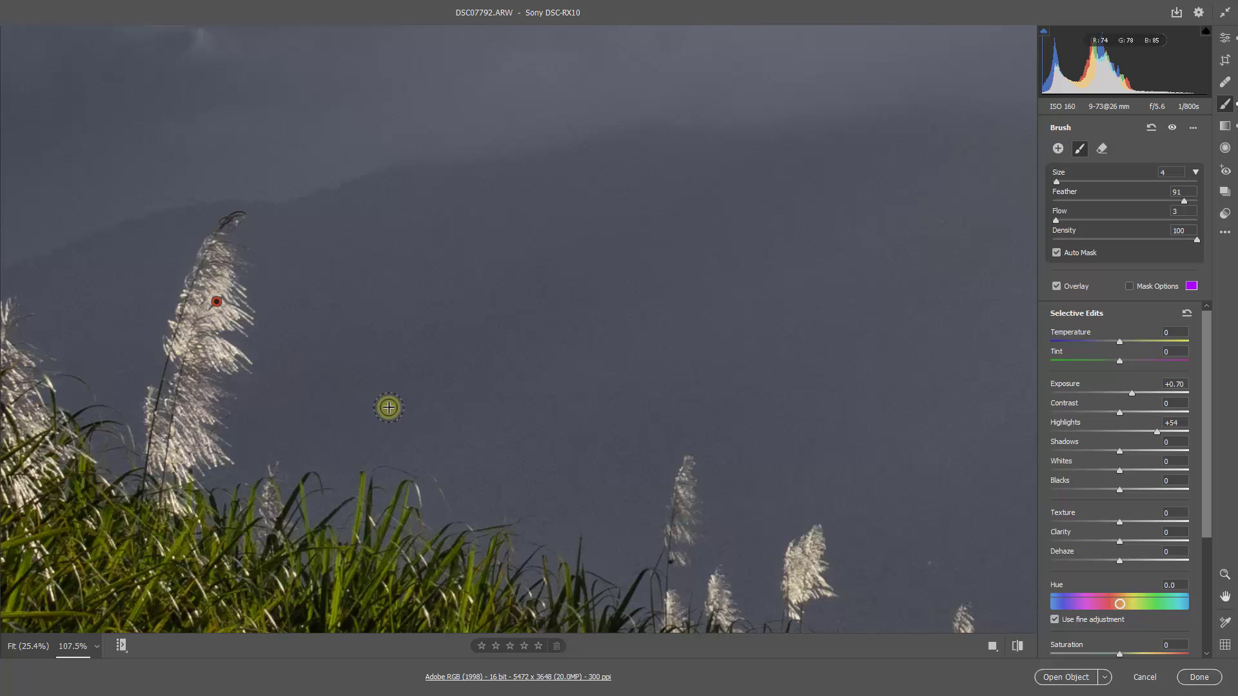
key(space)
mouse_move(634, 513)
mouse_down()
mouse_move(483, 273)
mouse_move(389, 279)
mouse_up()
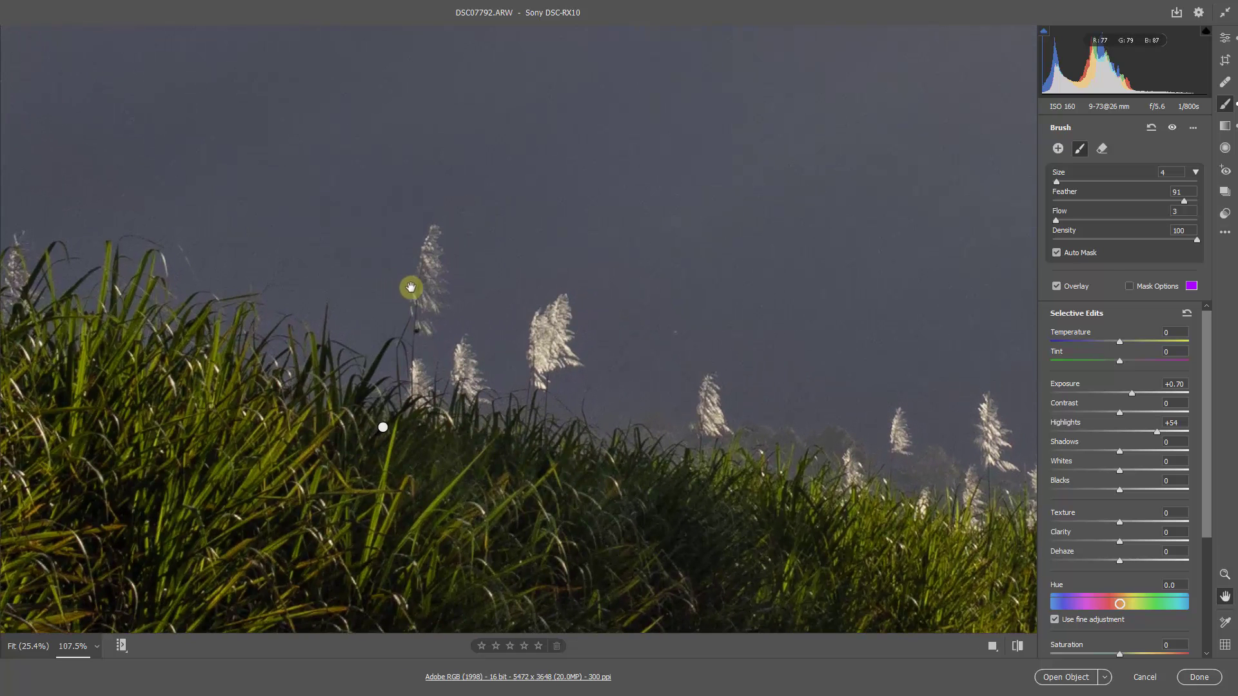
key(ctrl+space)
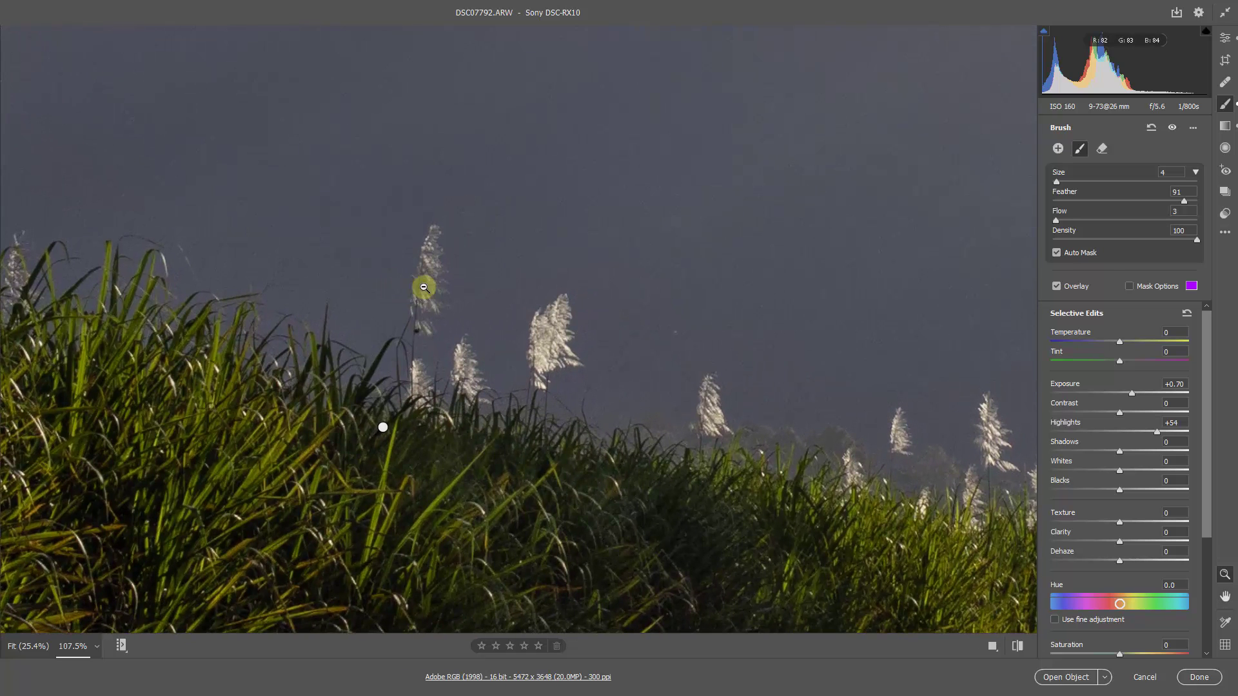
drag(422, 287, 495, 301)
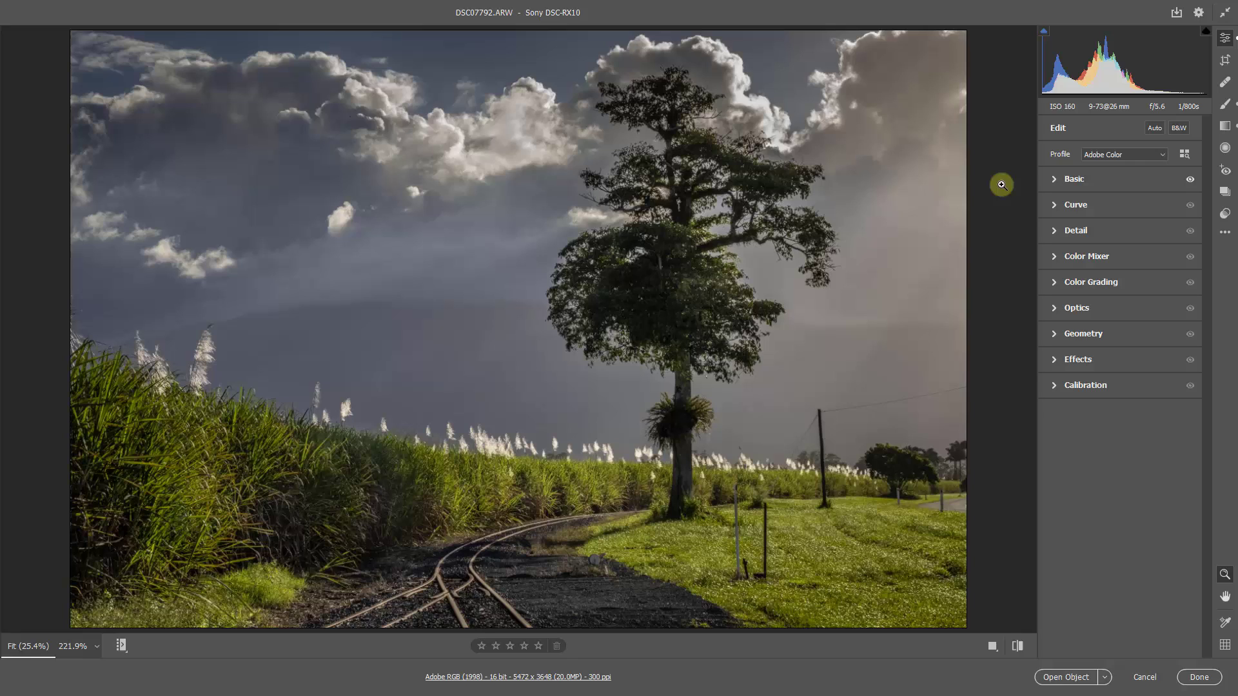
Add a radial filter fitted to the whole image and reset its local correction settings.
click(1225, 149)
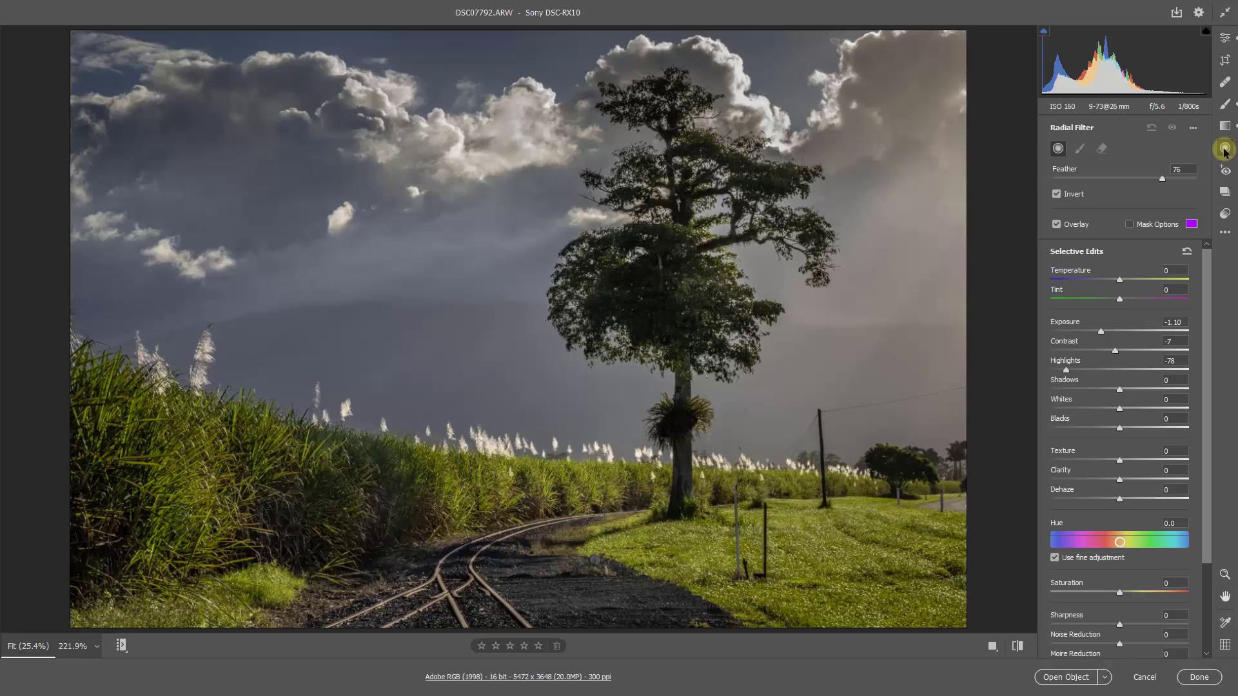
ctrl+double_click(499, 320)
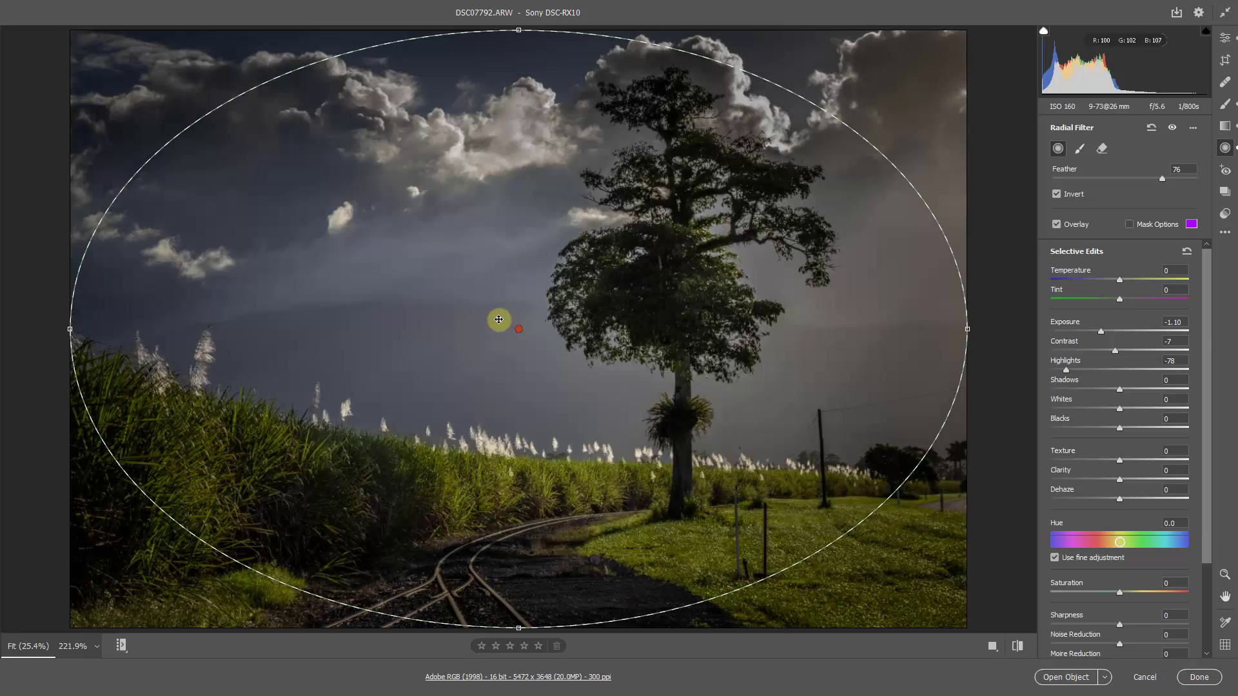
right_click(514, 297)
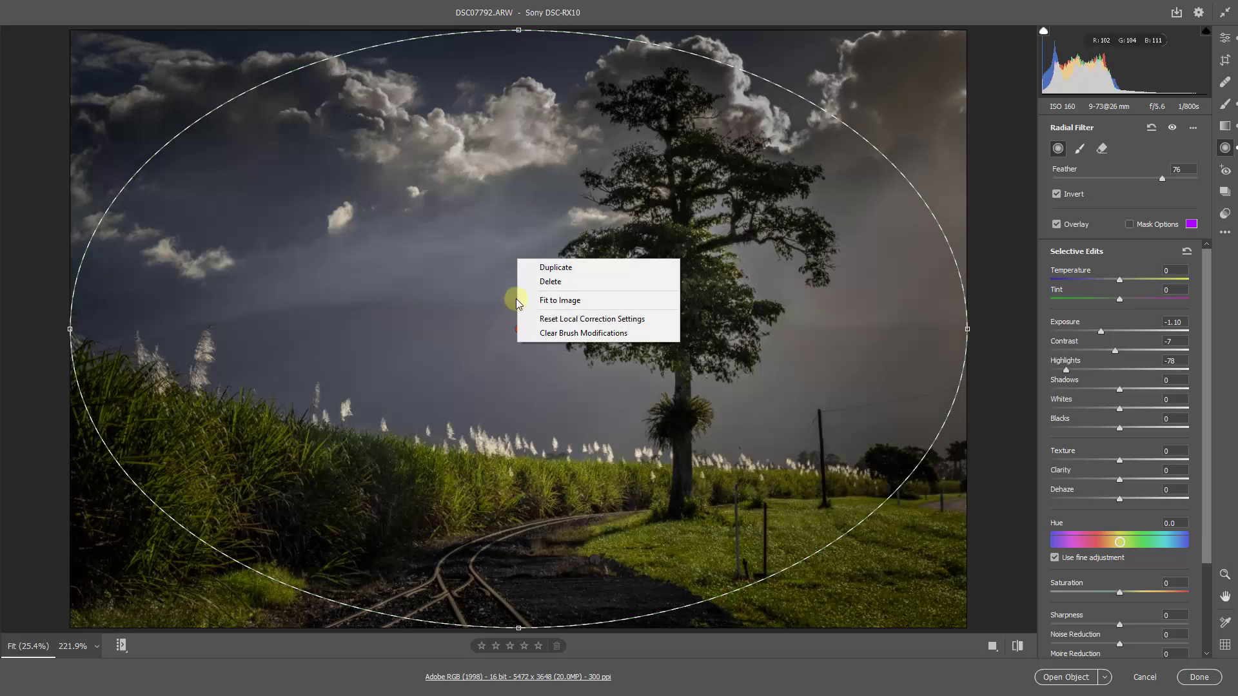
click(551, 319)
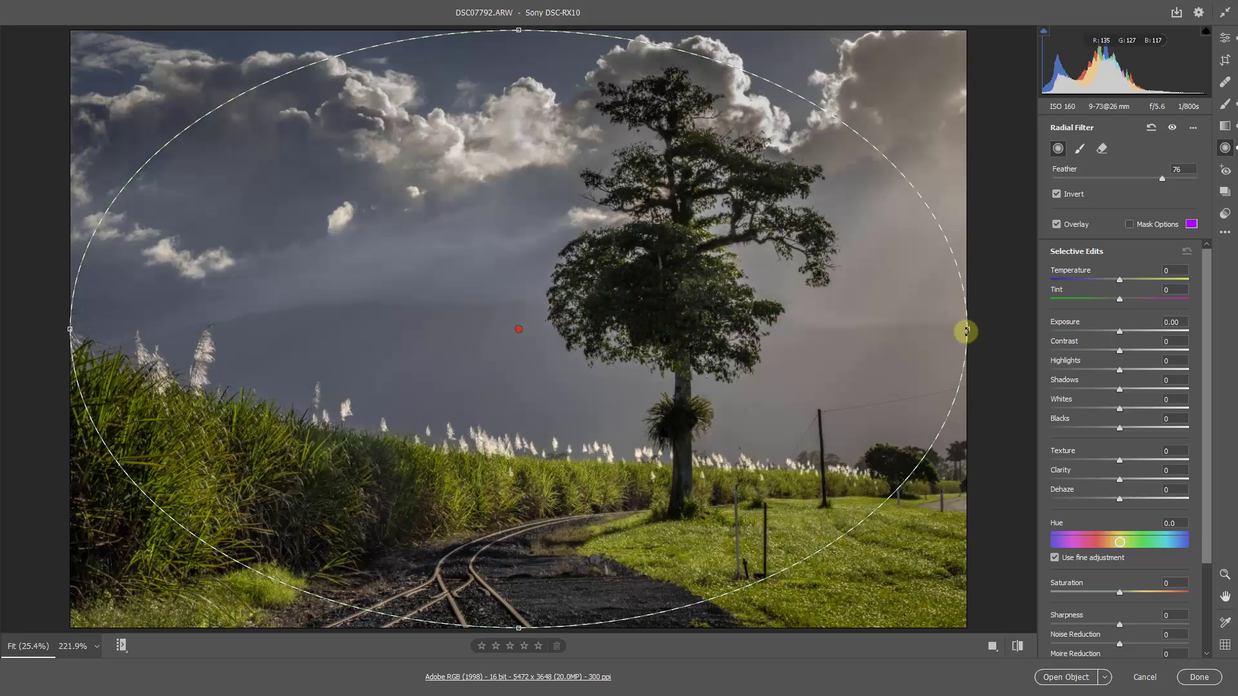
Shrink the radial filter's ellipse slightly inside the photo's edges and hide its overlay.
drag(965, 331, 954, 328)
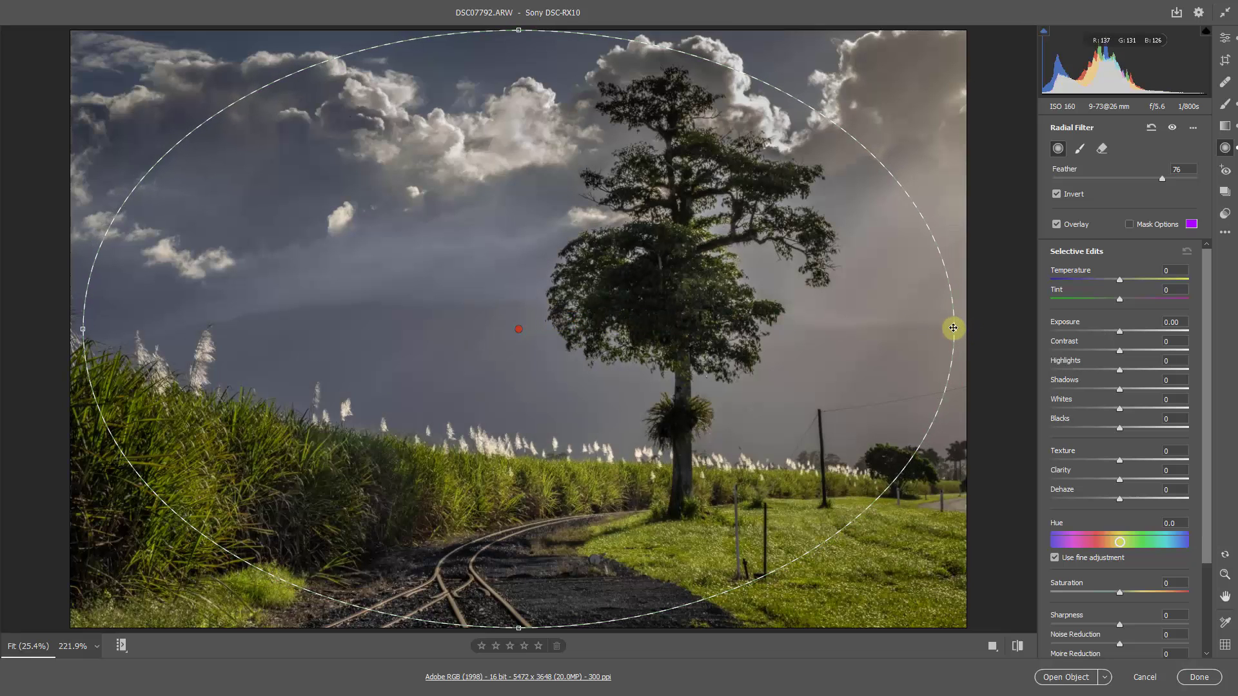
drag(518, 31, 518, 45)
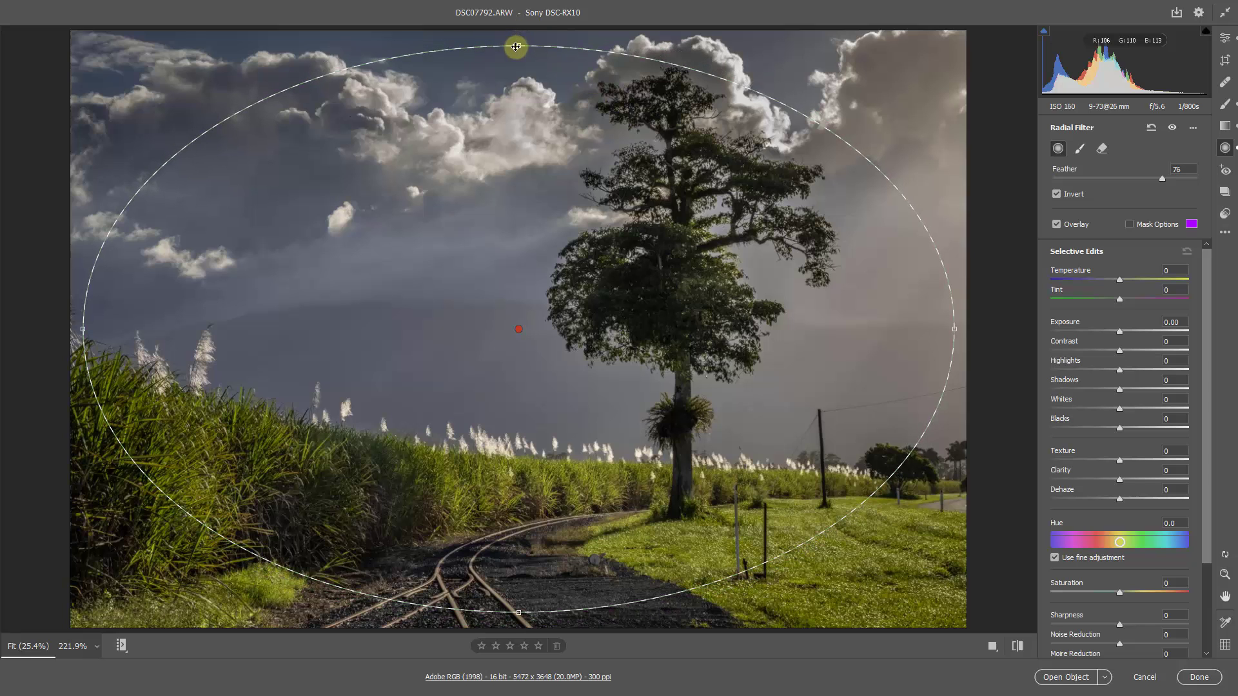
drag(517, 604, 512, 600)
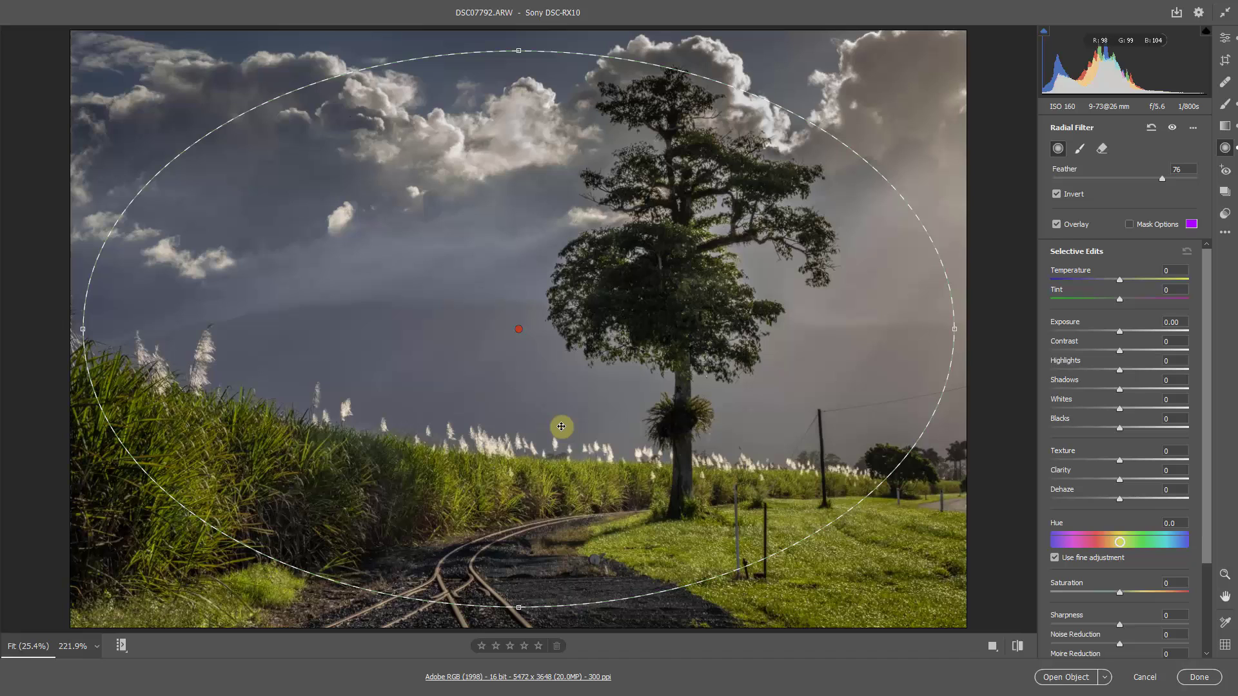
key(v)
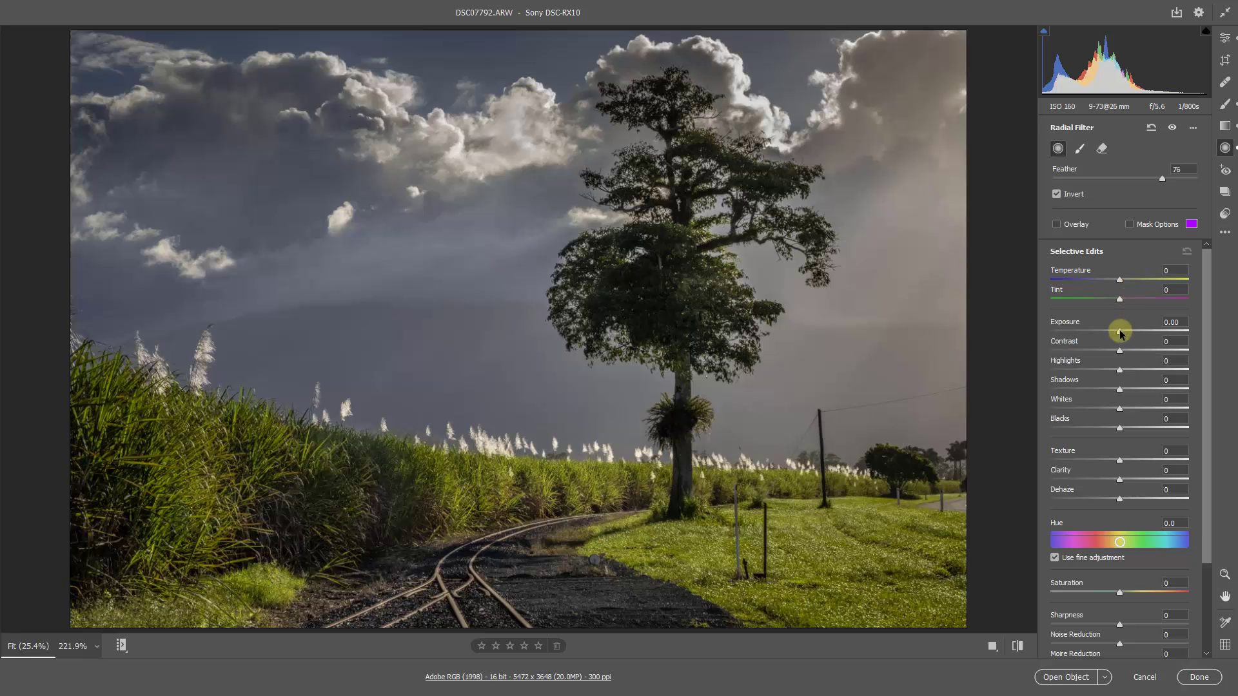
Try different negative Exposure strengths on the inverted radial filter and settle on a slight darkening of the photo's edges.
mouse_move(1120, 333)
mouse_down()
mouse_move(1105, 333)
mouse_move(1122, 333)
mouse_up()
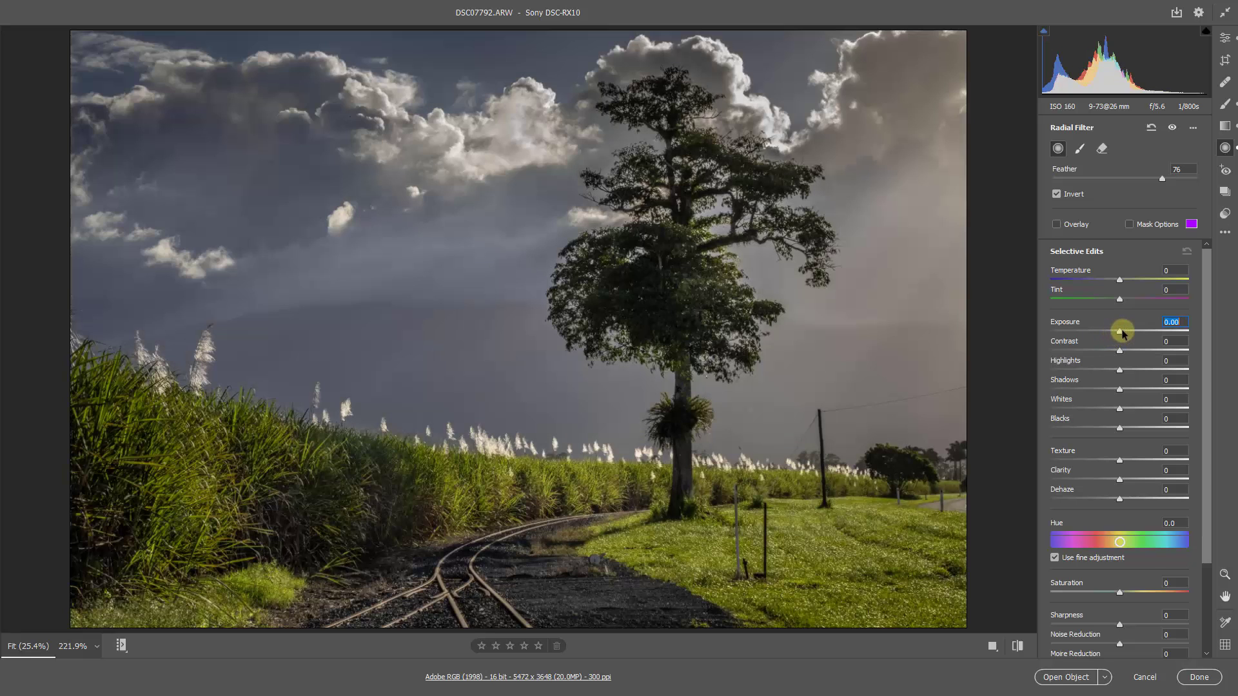
click(1182, 321)
scroll(1181, 323, down, 13)
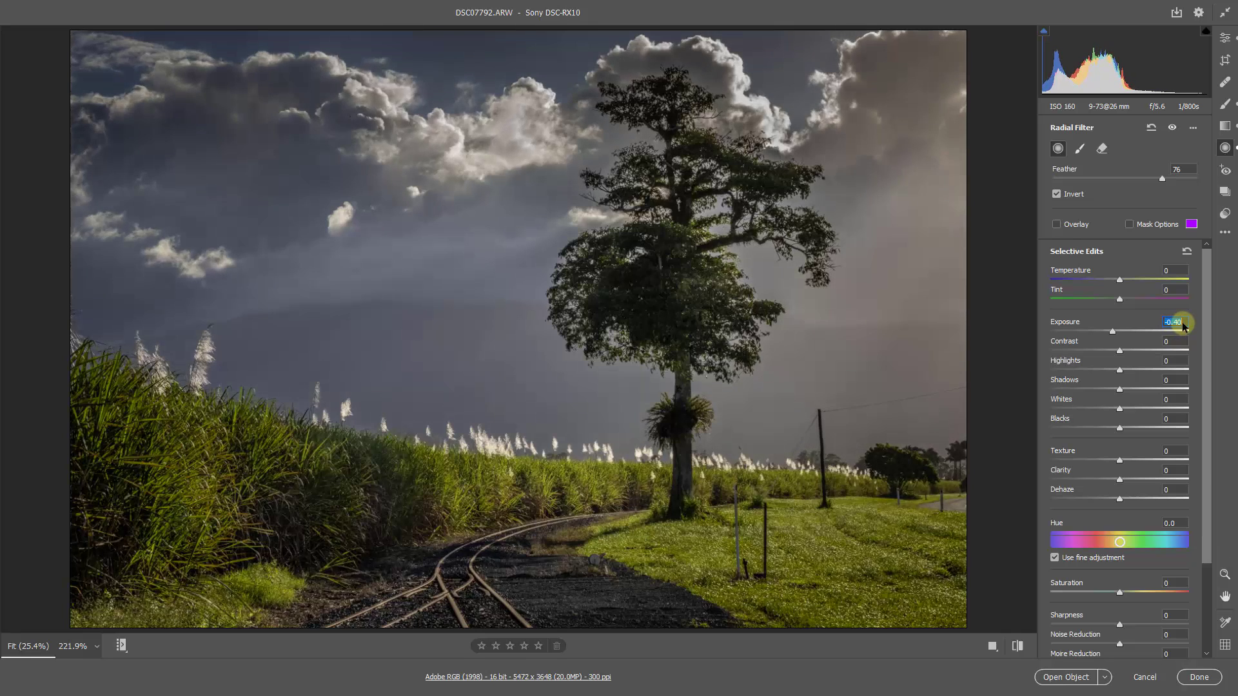
scroll(1182, 322, down, 20)
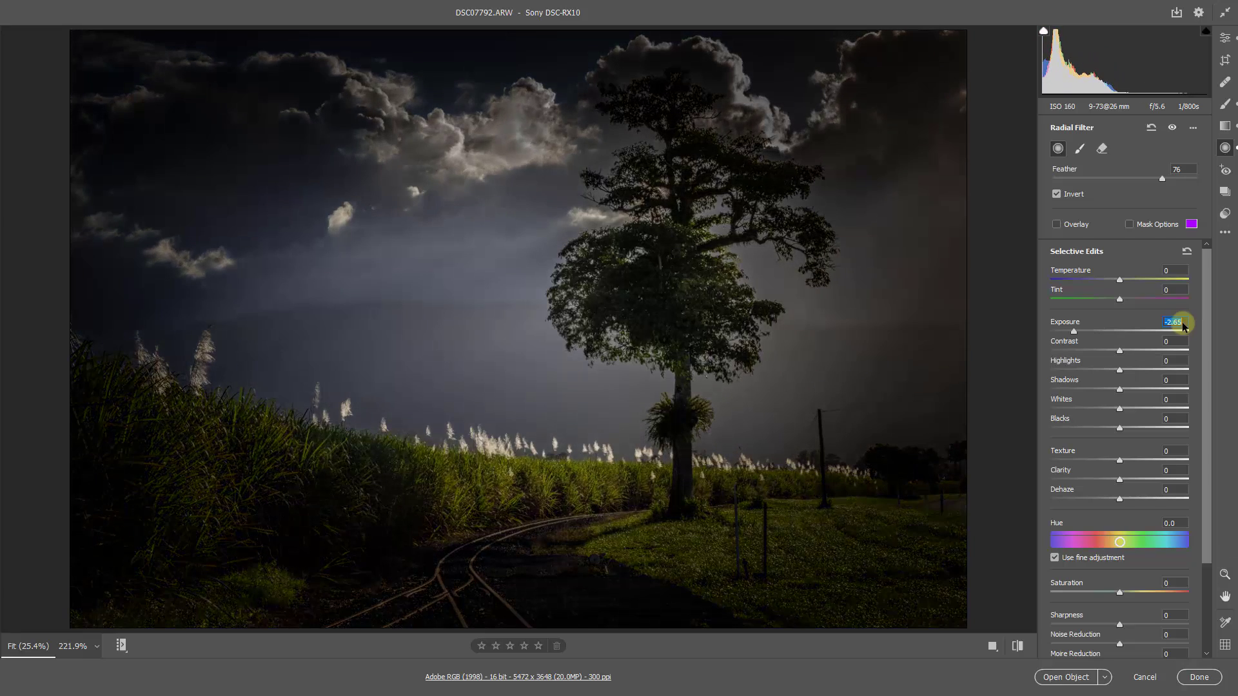
scroll(1181, 322, up, 20)
scroll(1182, 322, up, 20)
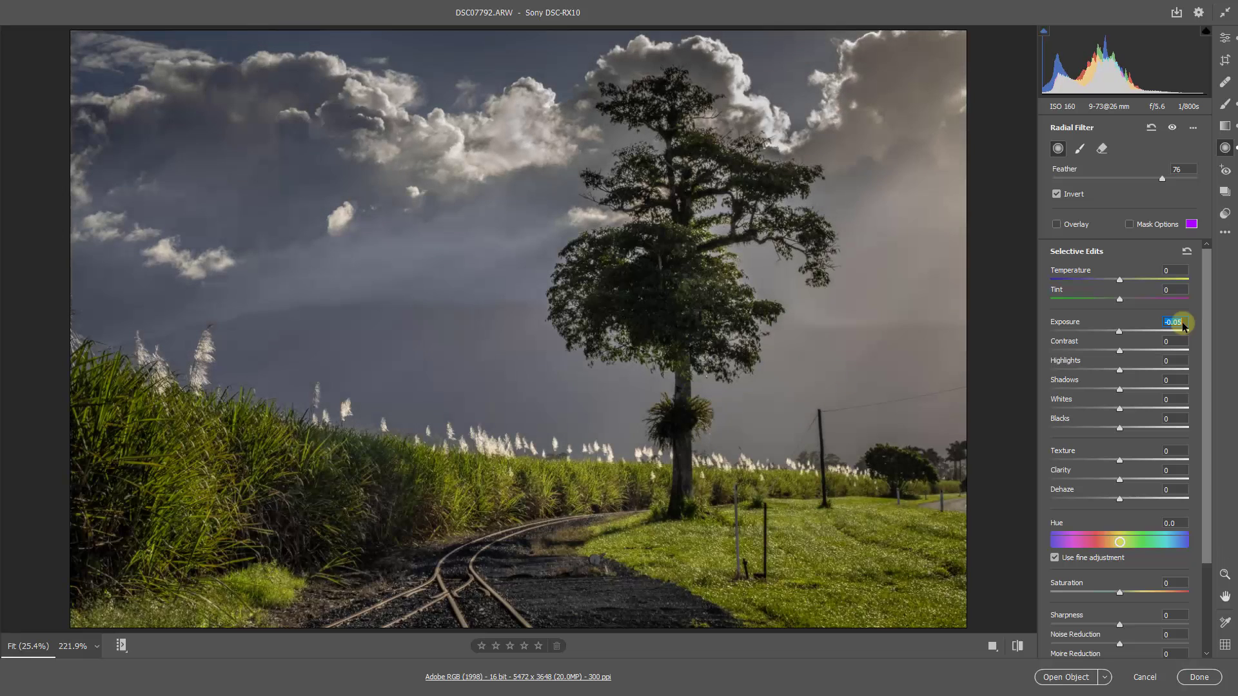
scroll(1182, 322, down, 5)
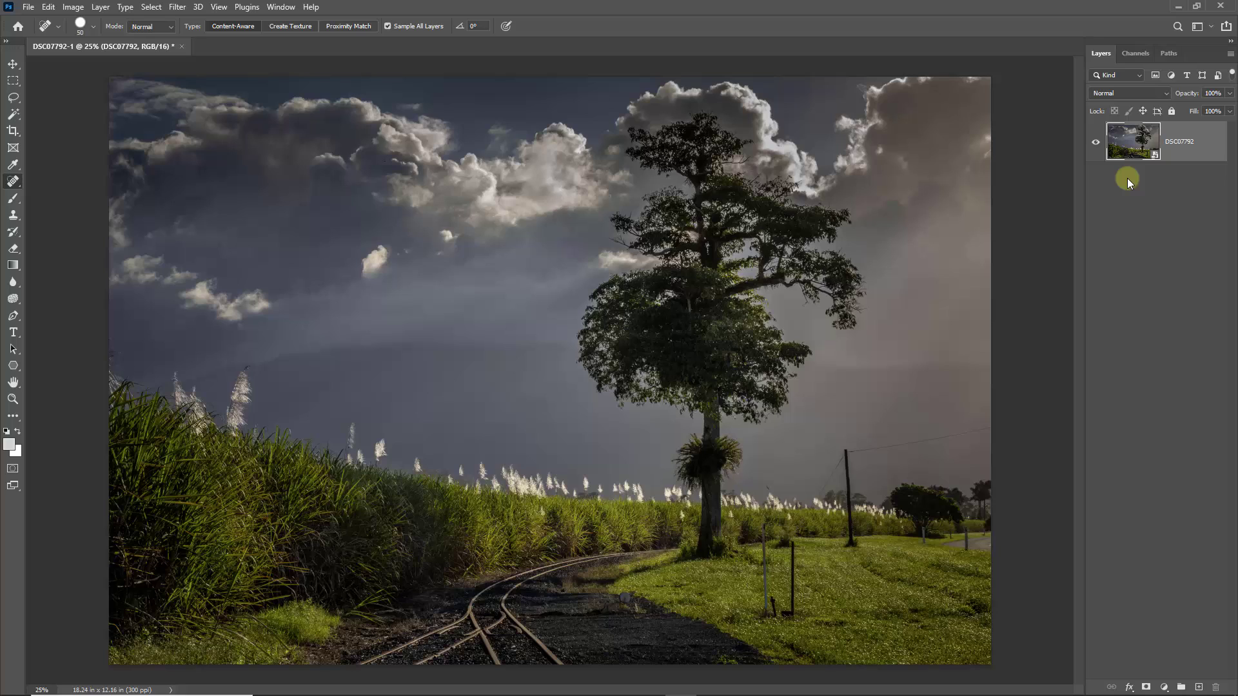
In Photoshop, duplicate the DSC07792 layer and rasterize the copy.
key(ctrl+j)
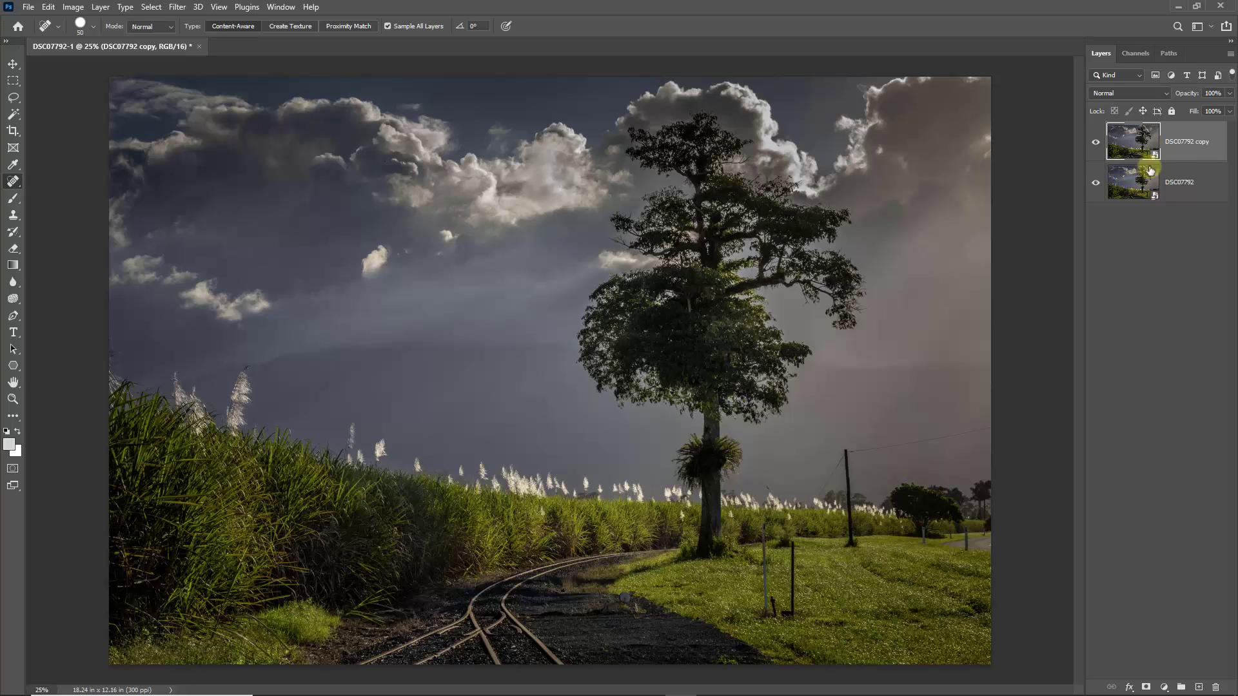
right_click(1198, 139)
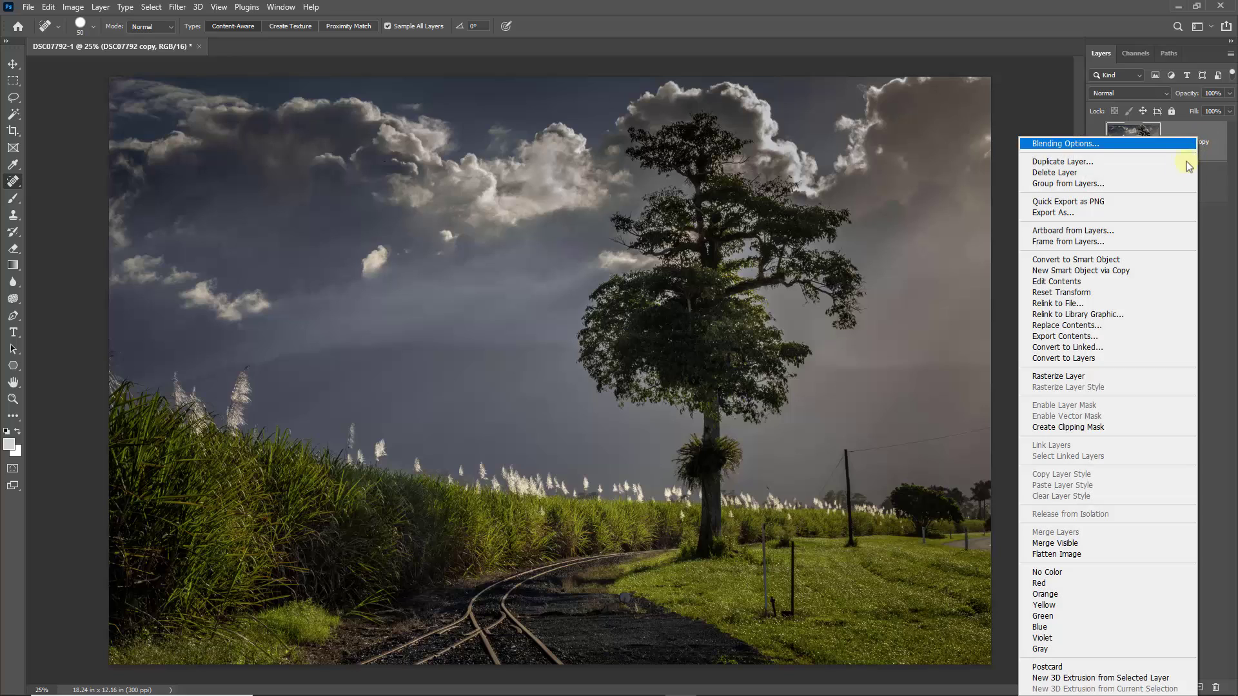
click(1065, 378)
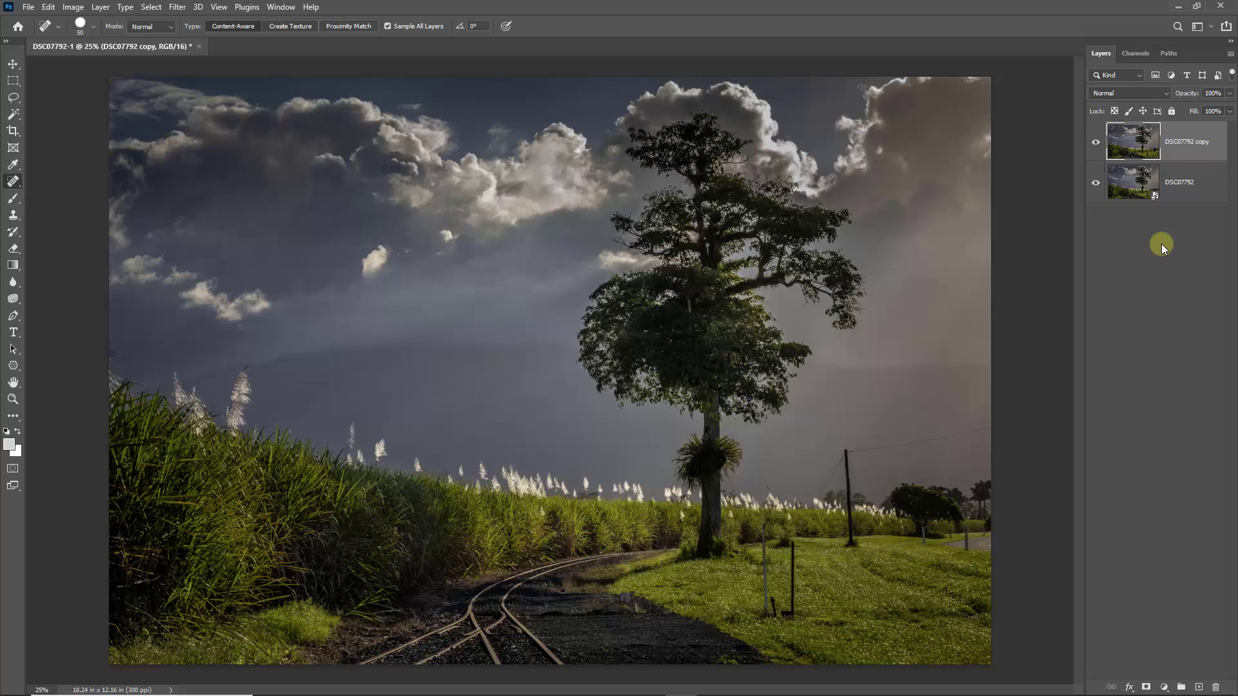
Add an empty layer above the rasterized copy and choose the Spot Healing Brush.
click(1197, 687)
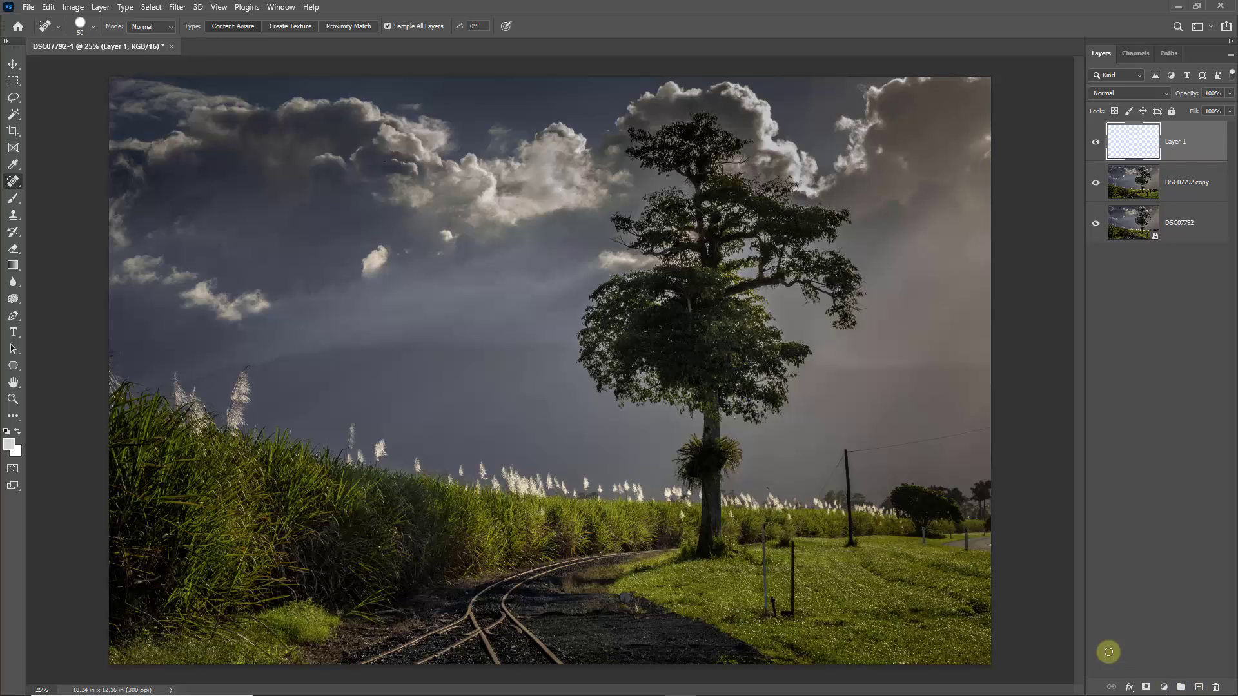
right_click(13, 183)
click(46, 182)
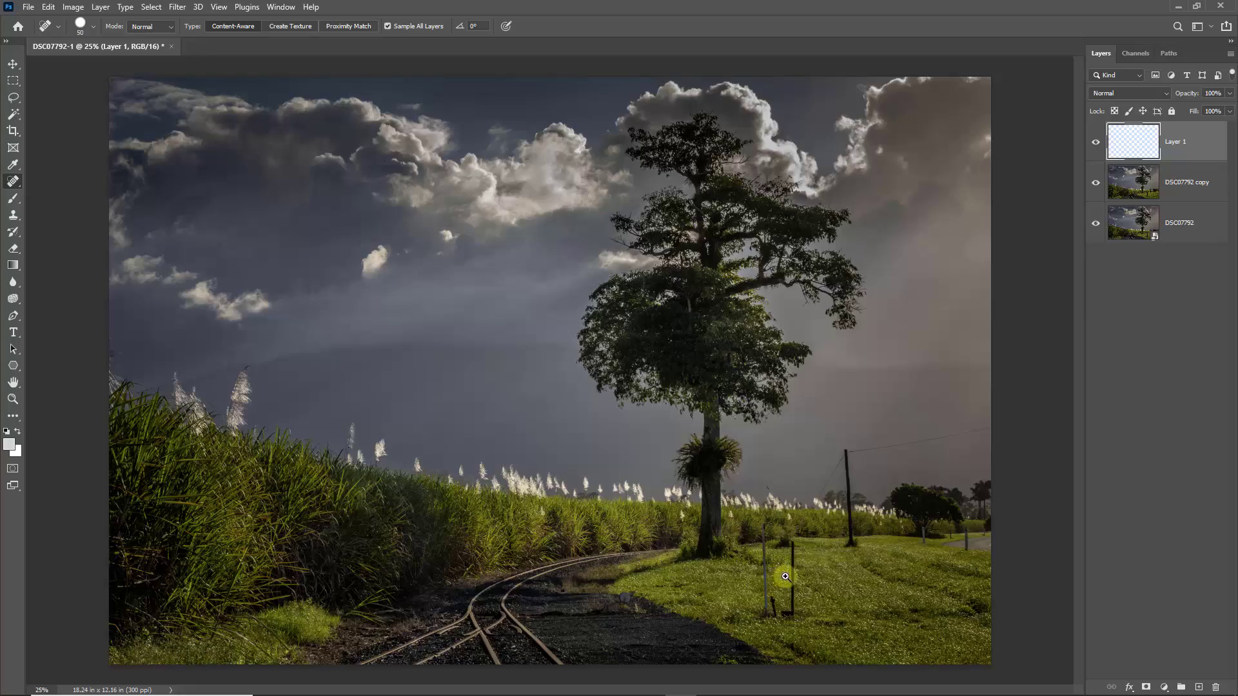
Remove the short dark stake and the upper part of the grey pole in the grass with spot healing at brush size 35.
drag(782, 575, 890, 571)
mouse_move(725, 440)
mouse_down()
mouse_move(697, 339)
mouse_move(671, 324)
mouse_up()
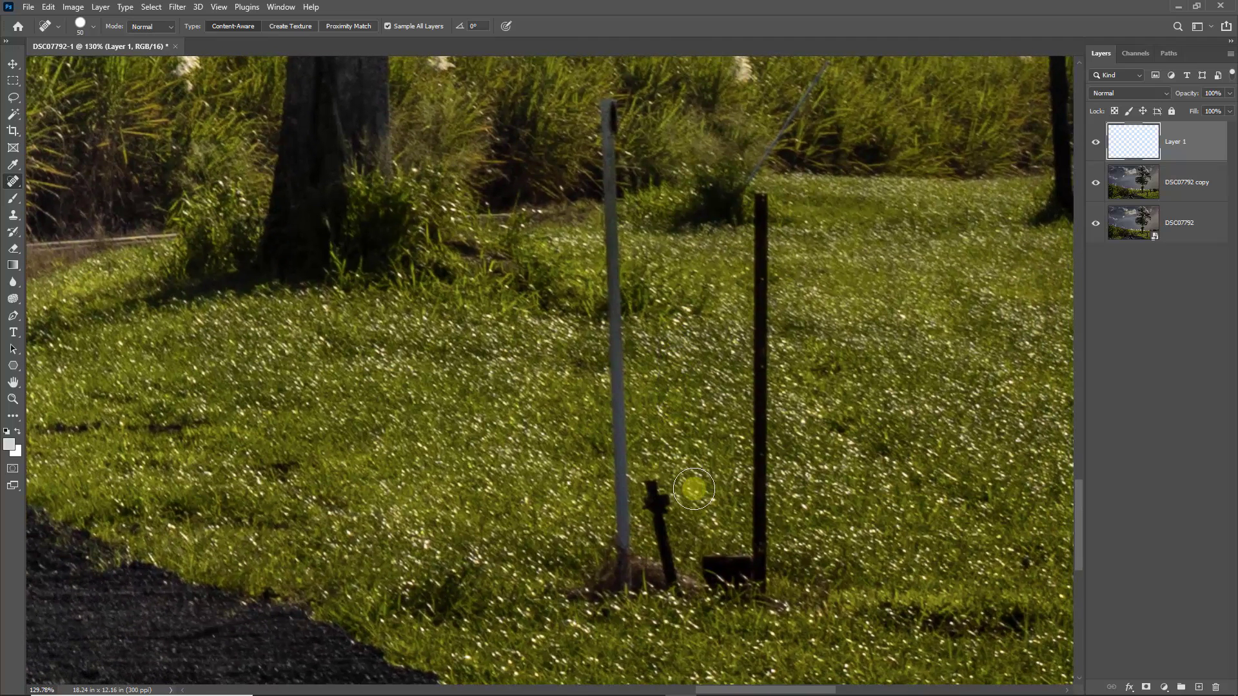
key(bracketleft)
key(bracketleft)
key(bracketleft)
mouse_move(653, 482)
mouse_down()
mouse_move(671, 582)
mouse_move(691, 593)
mouse_move(661, 556)
mouse_move(671, 586)
mouse_move(649, 576)
mouse_move(676, 597)
mouse_move(663, 563)
mouse_up()
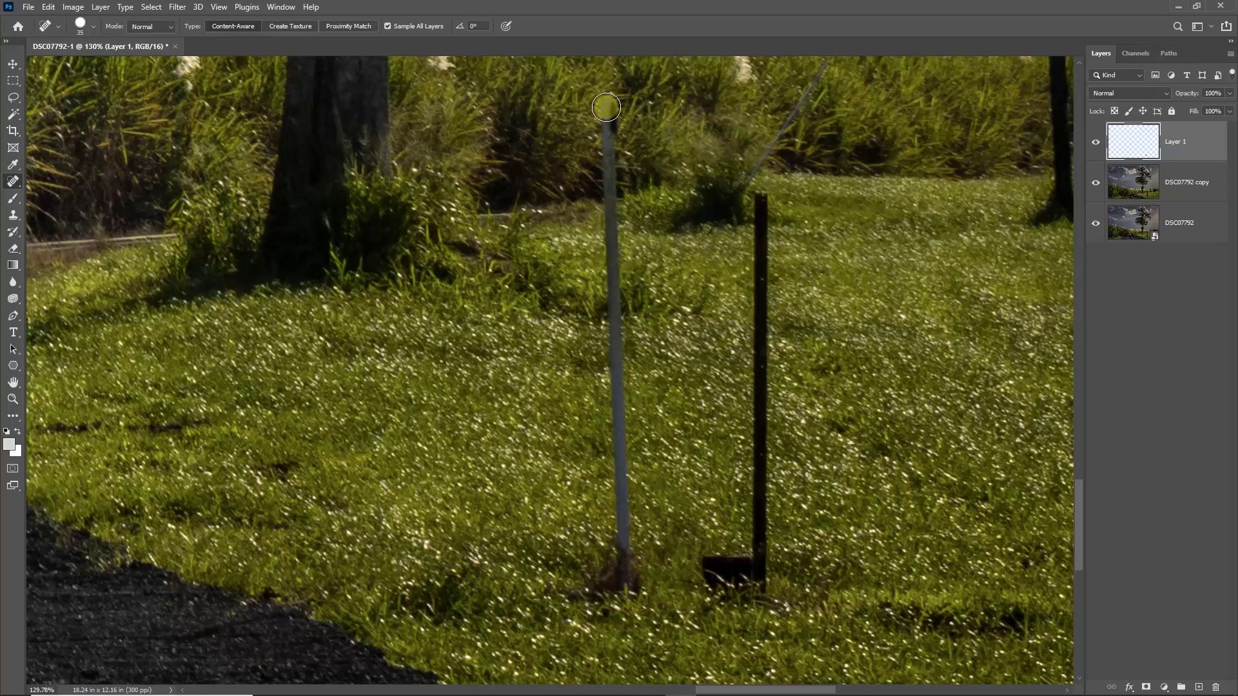
mouse_move(606, 108)
mouse_down()
mouse_move(613, 299)
mouse_move(631, 239)
mouse_move(623, 211)
mouse_move(605, 218)
mouse_move(632, 292)
mouse_up()
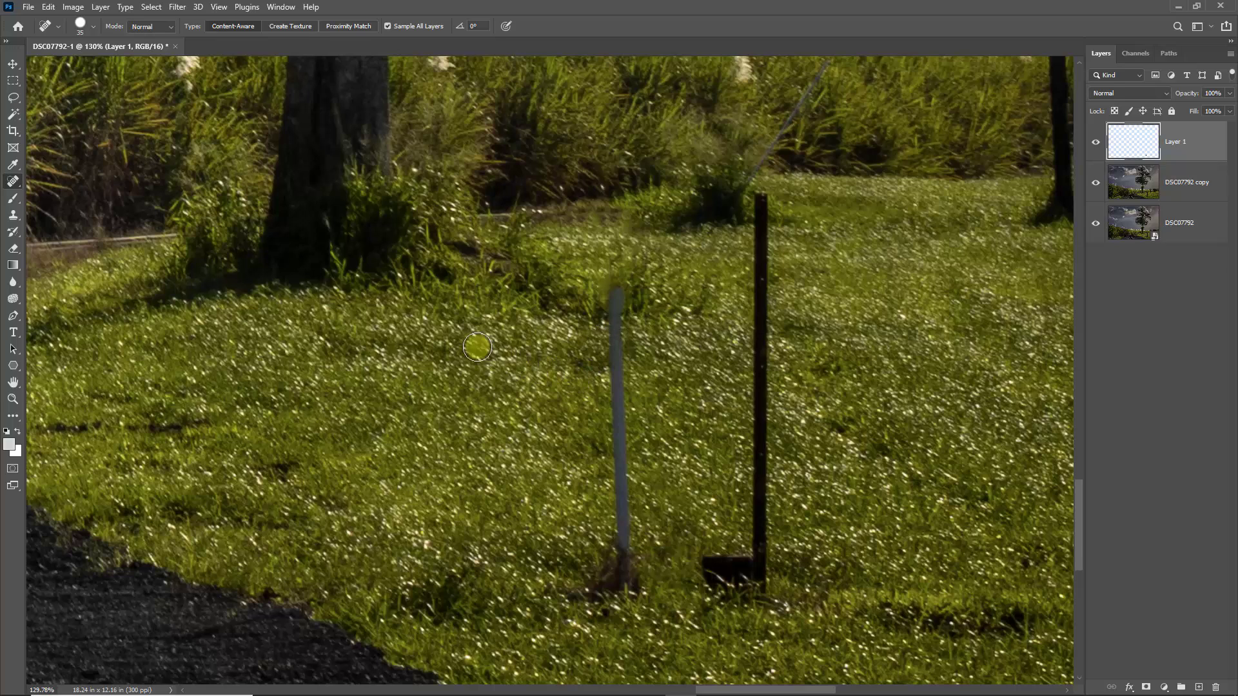
Remove the rest of the grey pole and its base from the grass using the Healing Brush at size 35.
right_click(21, 187)
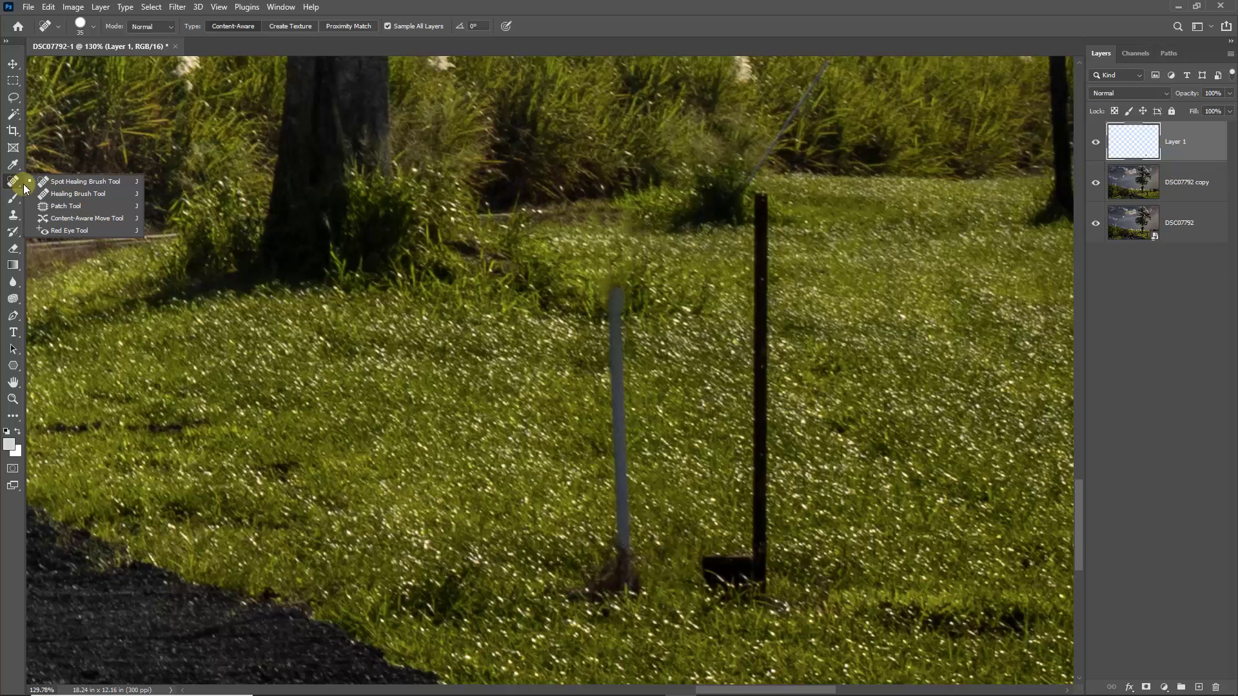
click(54, 195)
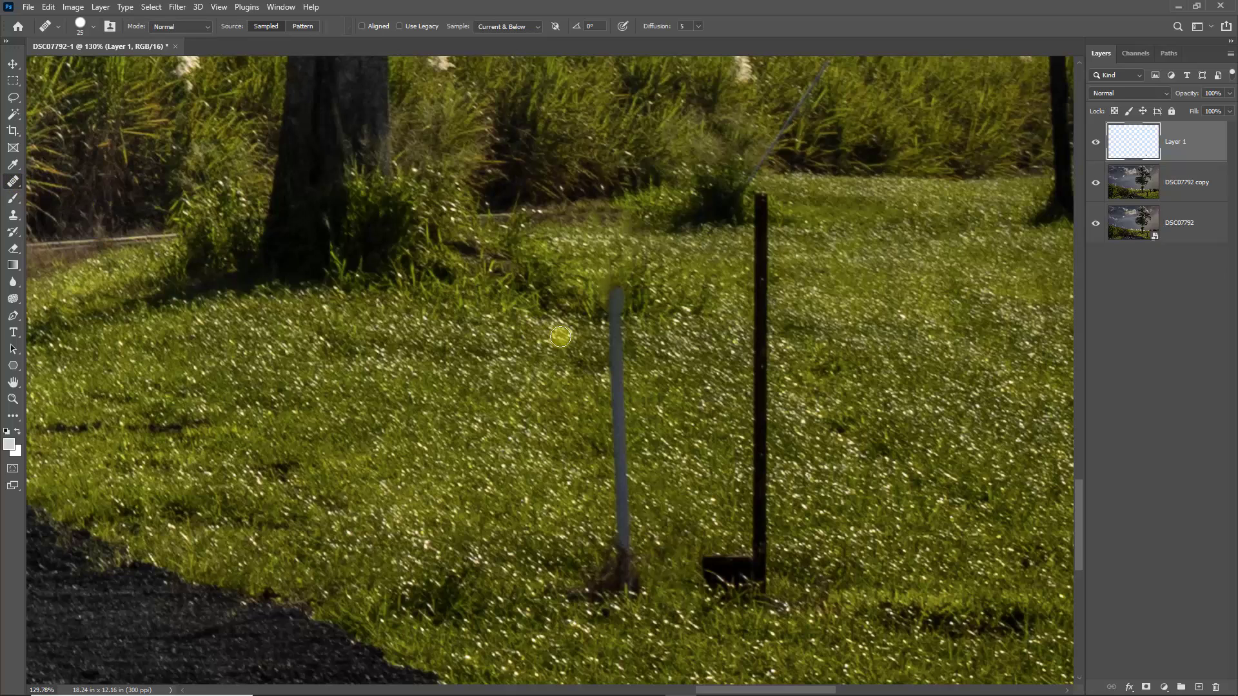
key(bracketright)
key(bracketleft)
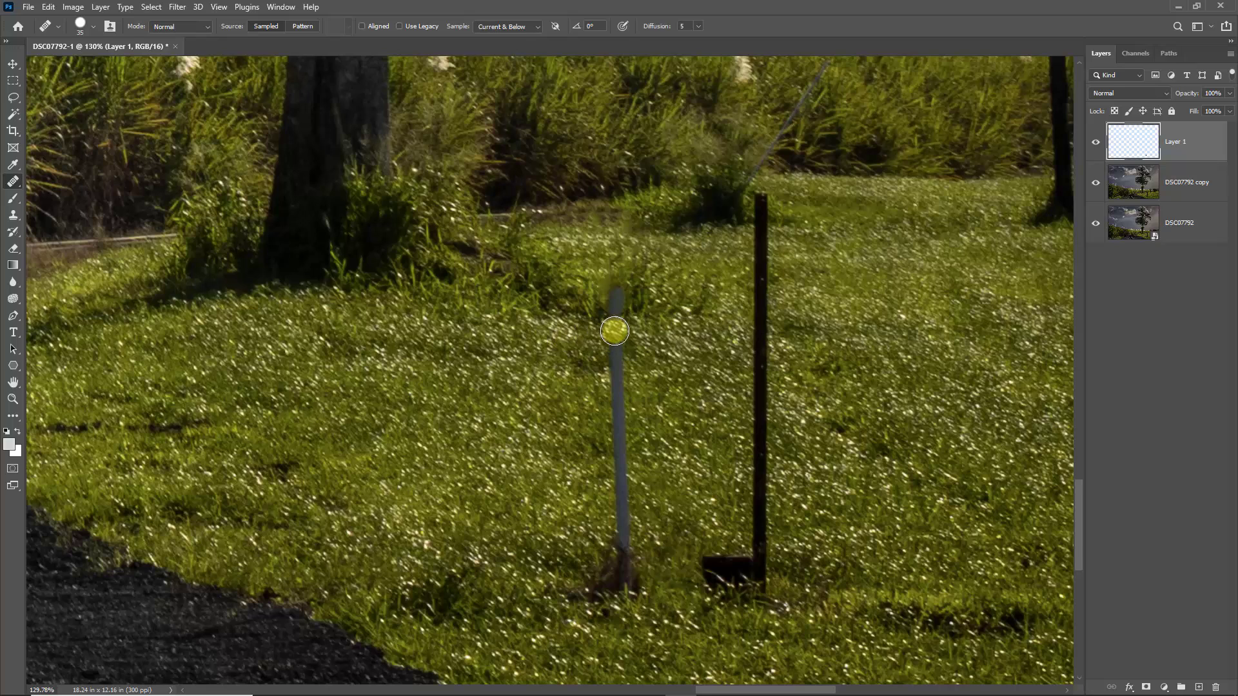
drag(614, 331, 620, 434)
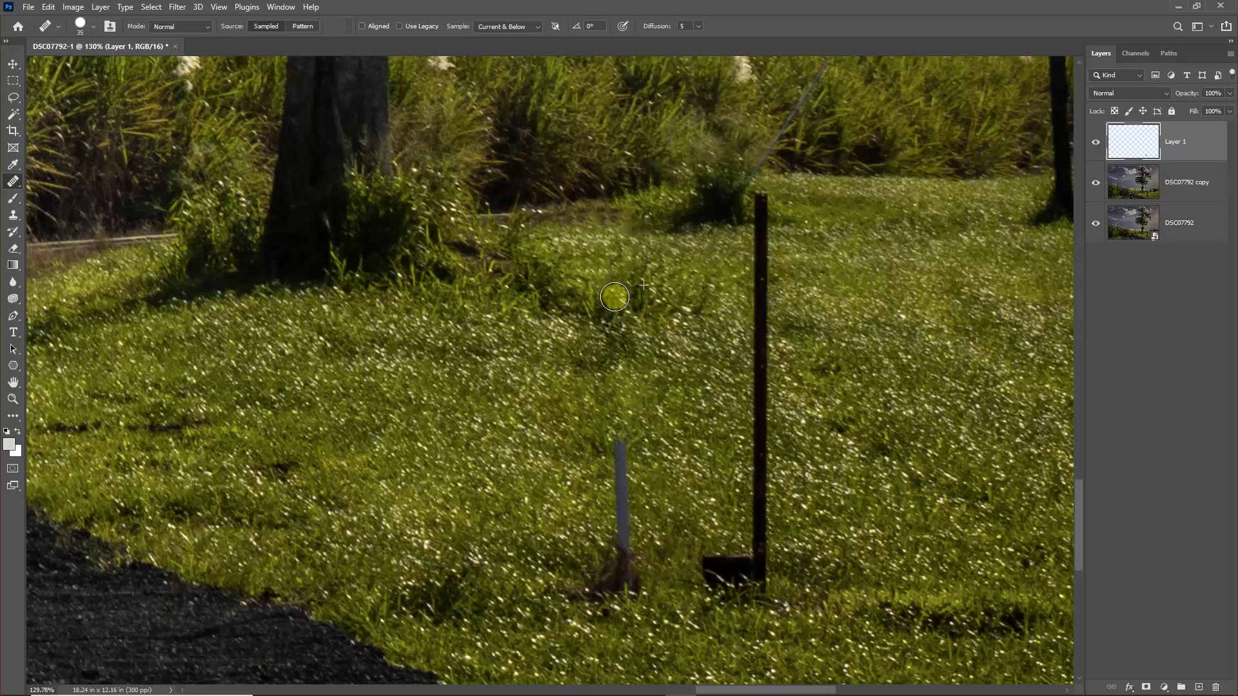
drag(616, 290, 614, 316)
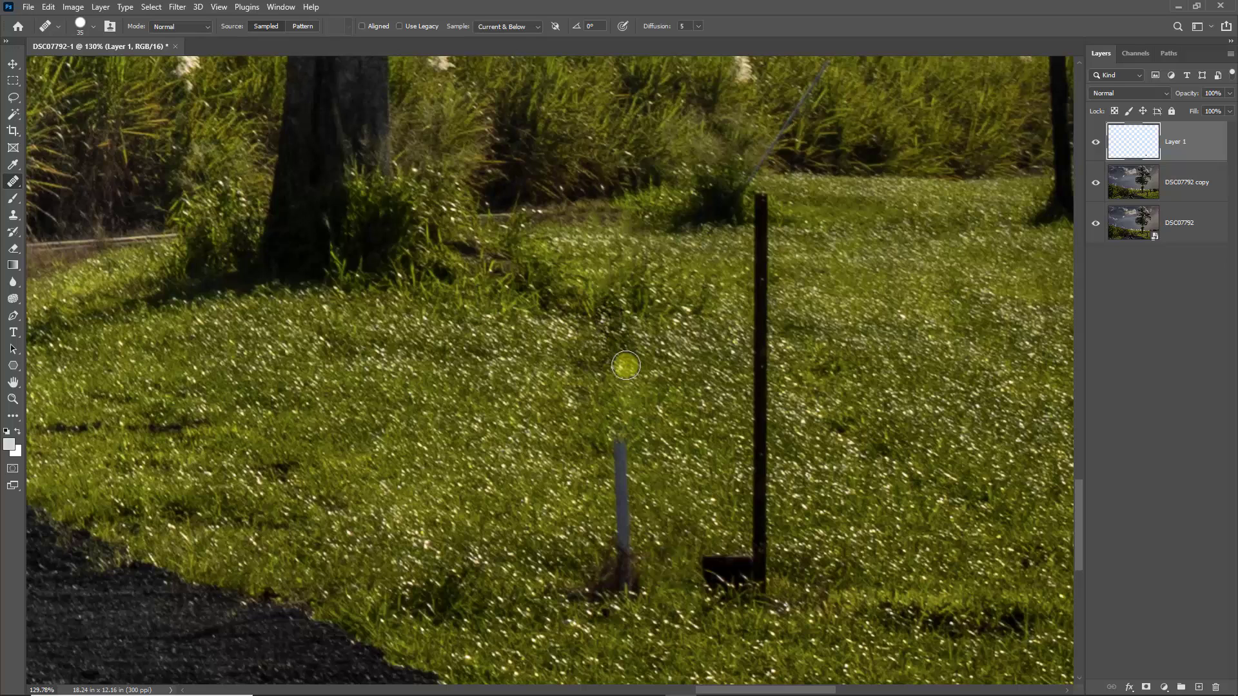
mouse_move(622, 442)
mouse_down()
mouse_move(600, 497)
mouse_move(621, 519)
mouse_move(616, 564)
mouse_up()
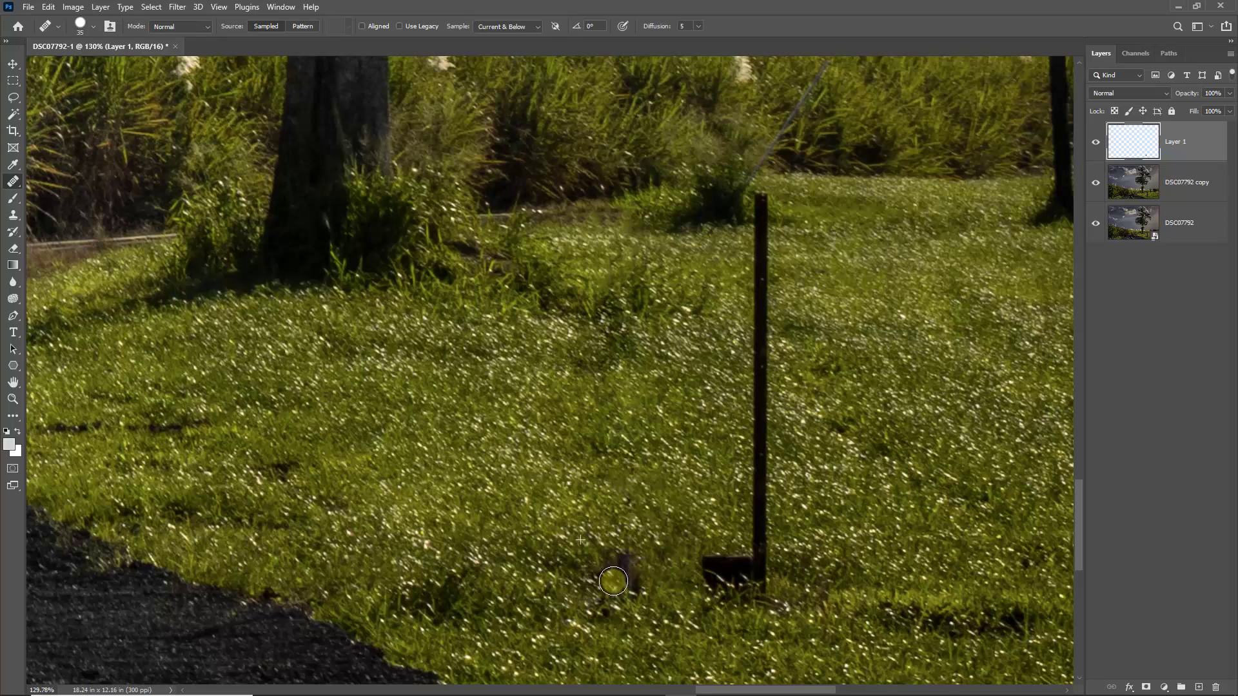
alt+click(575, 519)
mouse_move(627, 565)
mouse_down()
mouse_move(637, 573)
mouse_move(617, 582)
mouse_up()
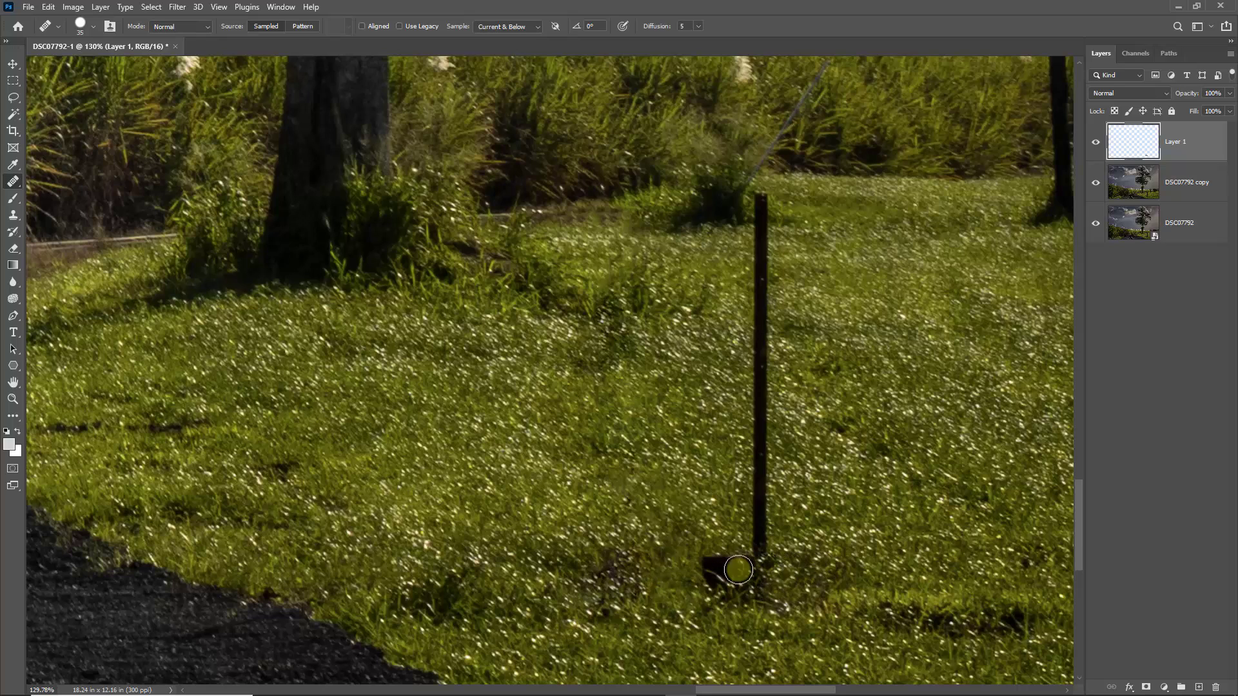
Heal over the dark block at the foot of the remaining black post with sampled grass.
alt+click(671, 557)
drag(698, 561, 738, 563)
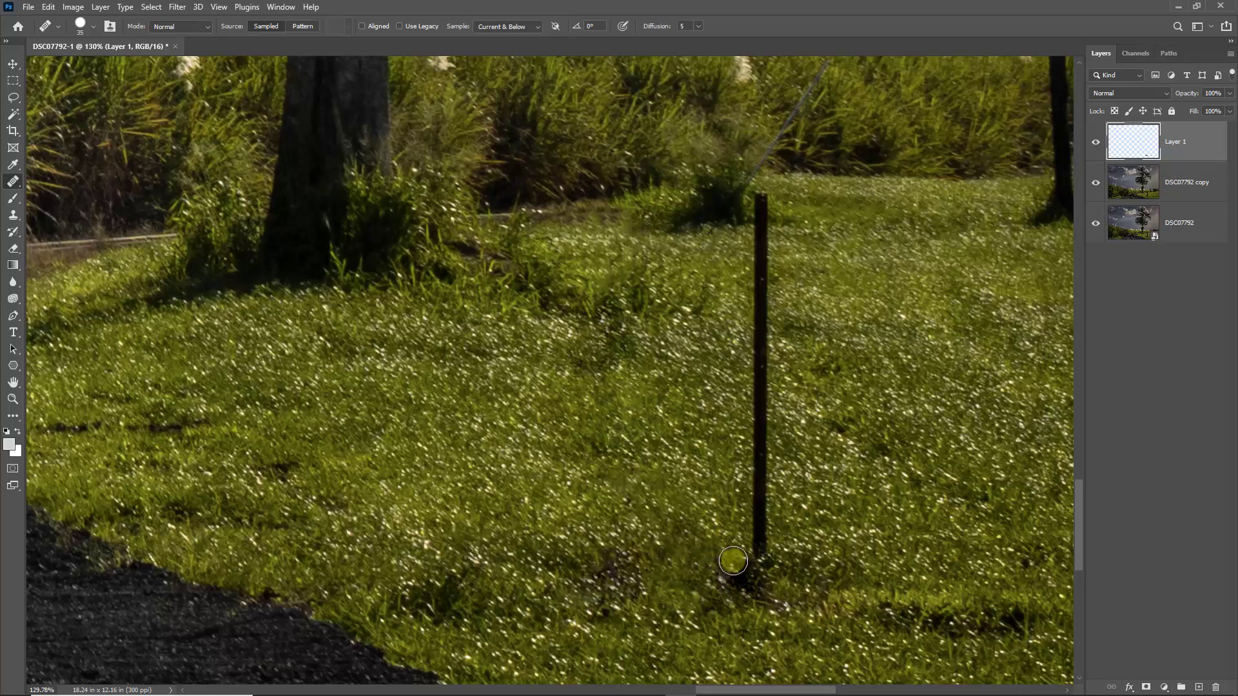
mouse_move(729, 561)
mouse_down()
mouse_move(715, 566)
mouse_move(727, 570)
mouse_up()
alt+click(696, 509)
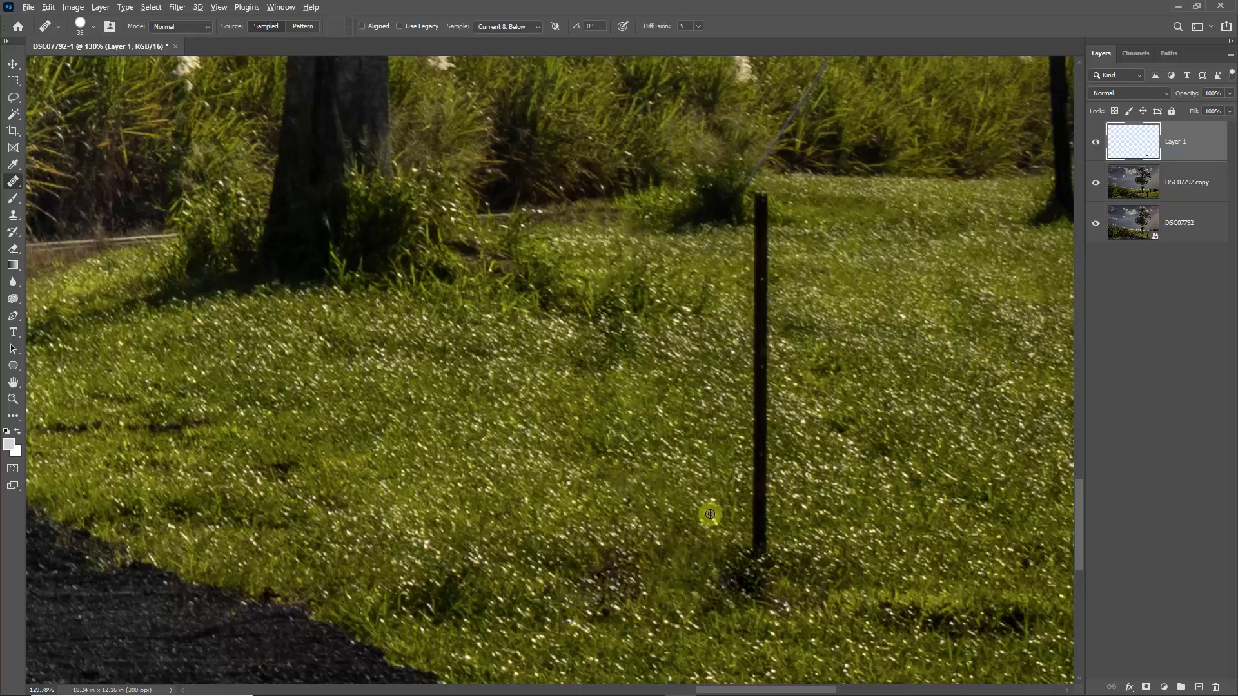
Remove the tall black post with sampled grass and touch up the dark traces along its line.
alt+click(709, 513)
mouse_move(732, 555)
mouse_down()
mouse_move(737, 586)
mouse_move(712, 591)
mouse_move(725, 551)
mouse_move(762, 512)
mouse_move(764, 331)
mouse_up()
alt+click(793, 200)
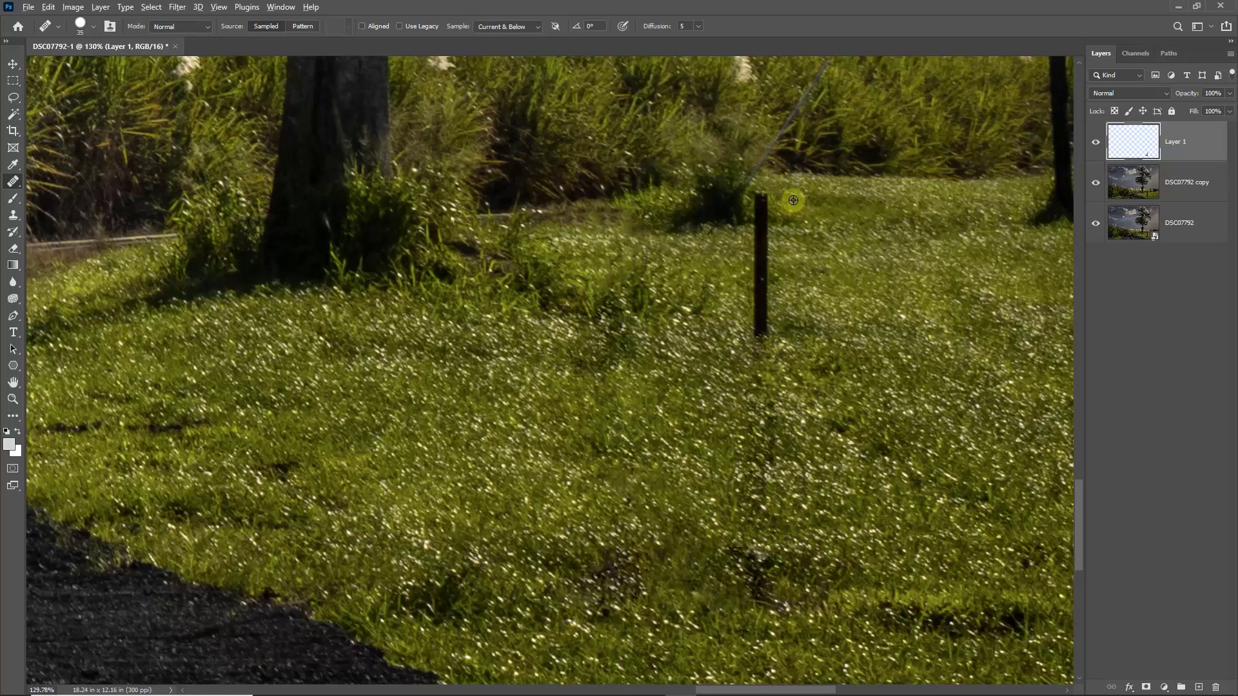
mouse_move(762, 197)
mouse_down()
mouse_move(770, 387)
mouse_move(747, 555)
mouse_up()
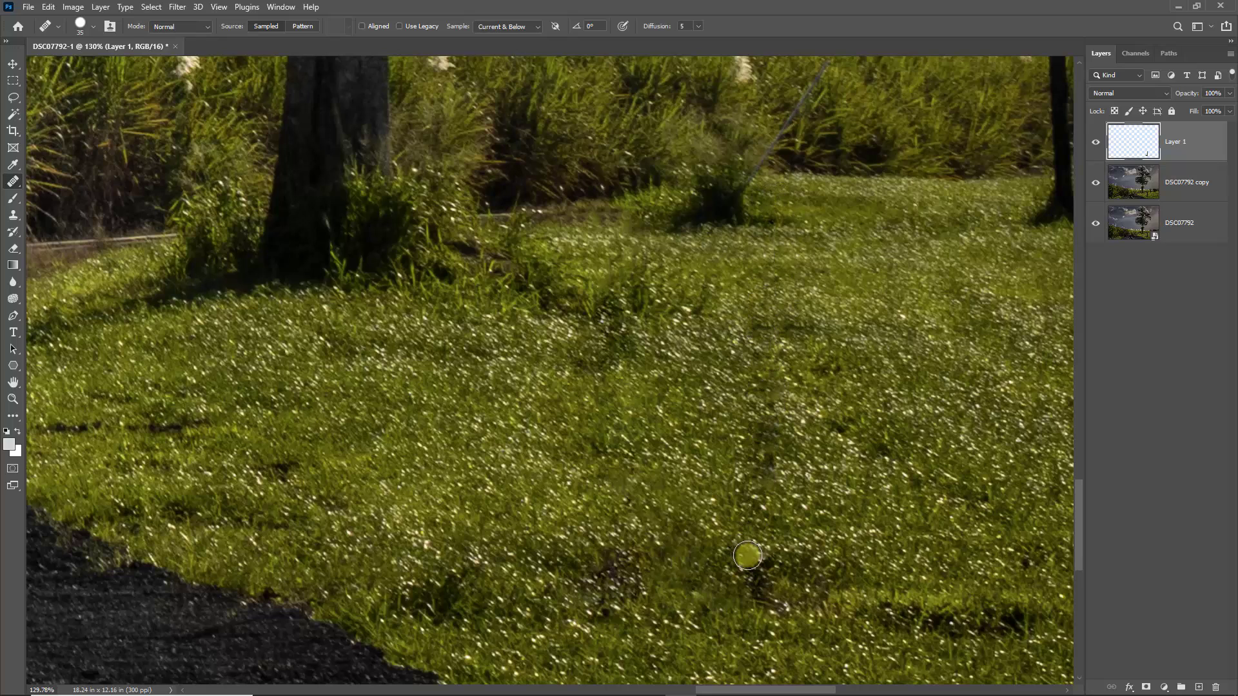
mouse_move(774, 510)
mouse_down()
mouse_move(765, 454)
mouse_move(776, 435)
mouse_up()
alt+click(803, 436)
click(756, 433)
alt+click(829, 376)
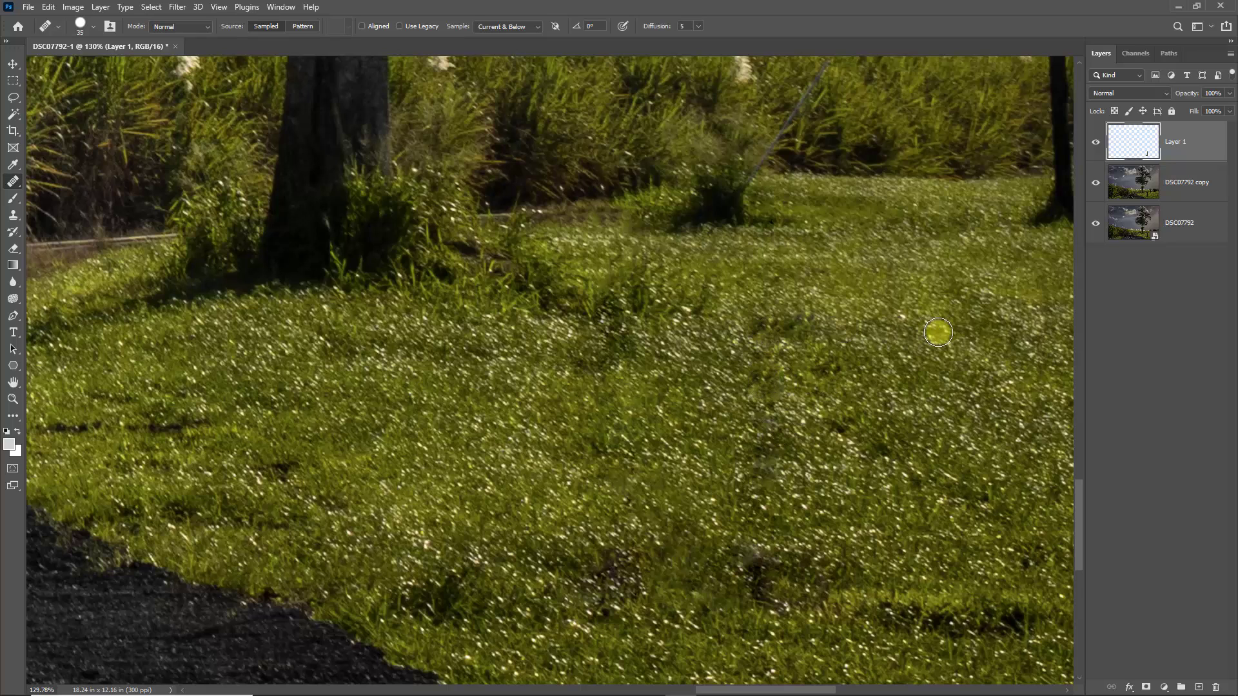
Remove the small distant posts near the bush at the far edge of the grass.
key(ctrl+0)
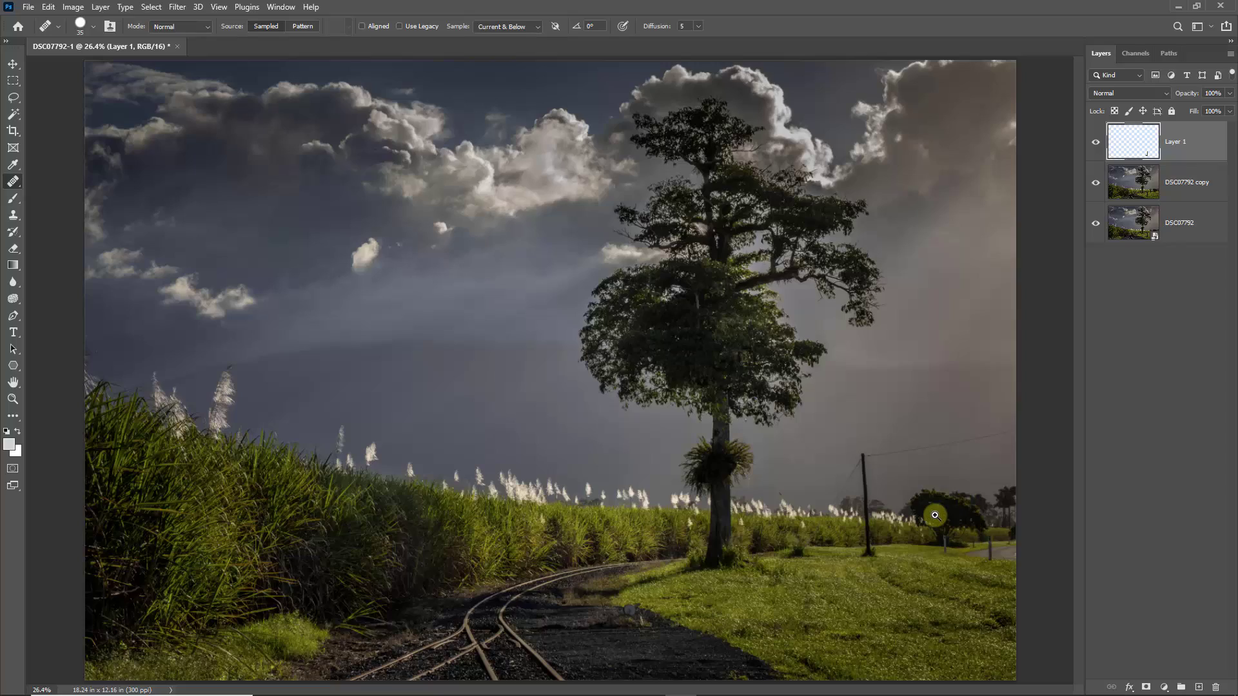
mouse_move(937, 518)
mouse_down()
mouse_move(1013, 558)
mouse_move(666, 506)
mouse_move(483, 412)
mouse_move(492, 437)
mouse_move(533, 423)
mouse_up()
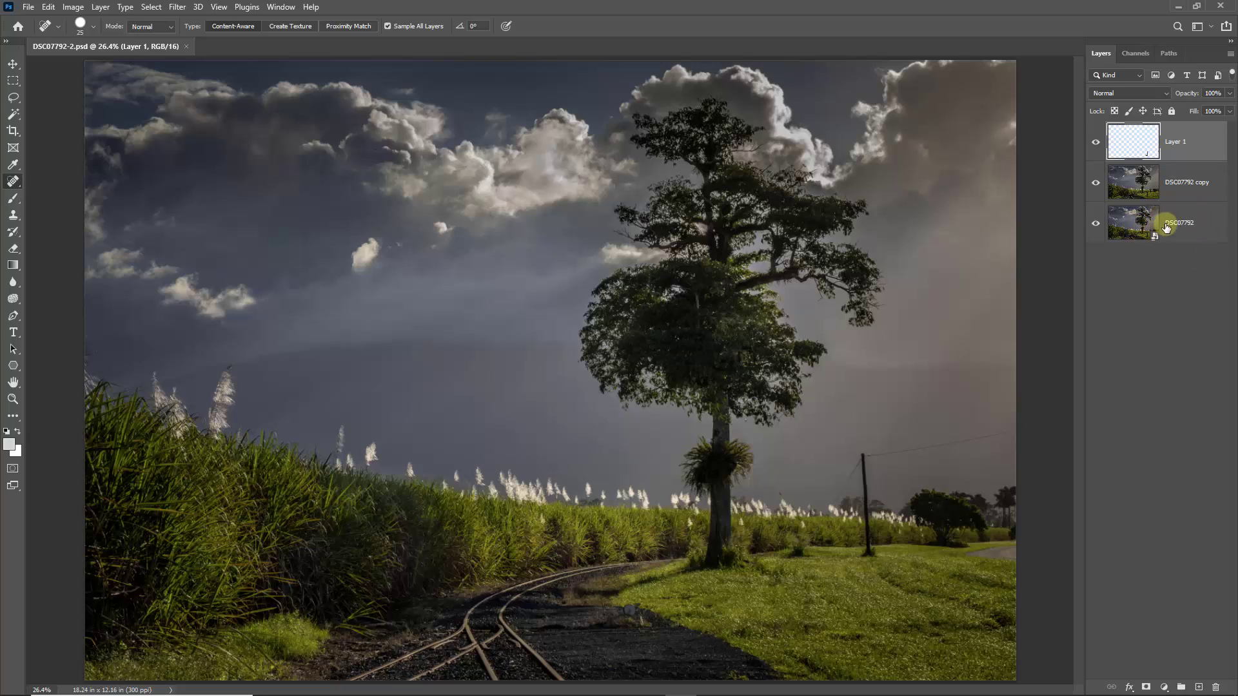
Compare the photo with and without the Layer 1 retouching, and flatten the image into one background layer.
click(1097, 142)
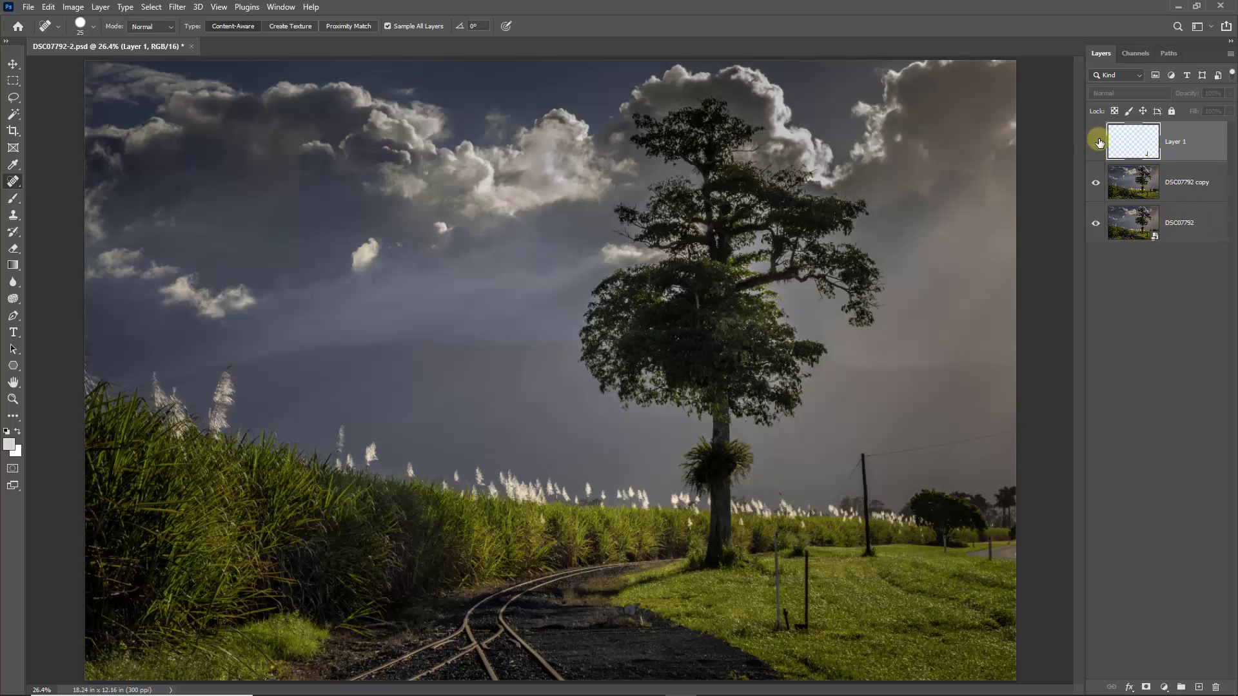
click(1096, 144)
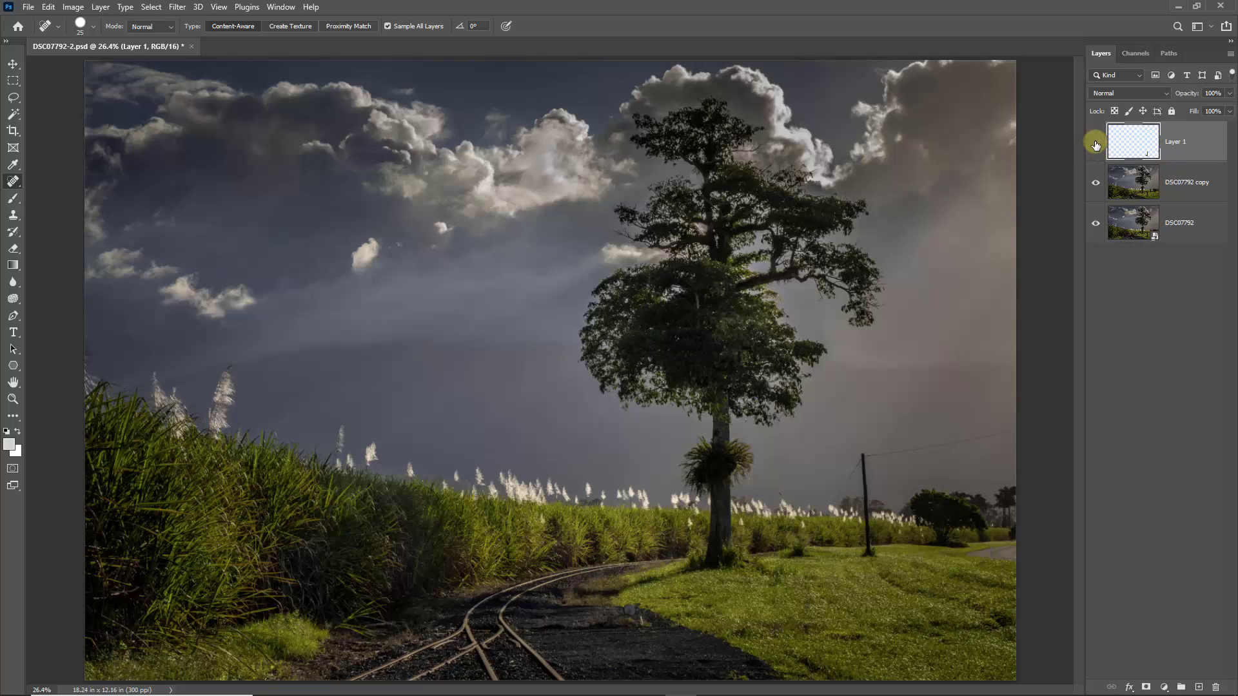
click(1096, 143)
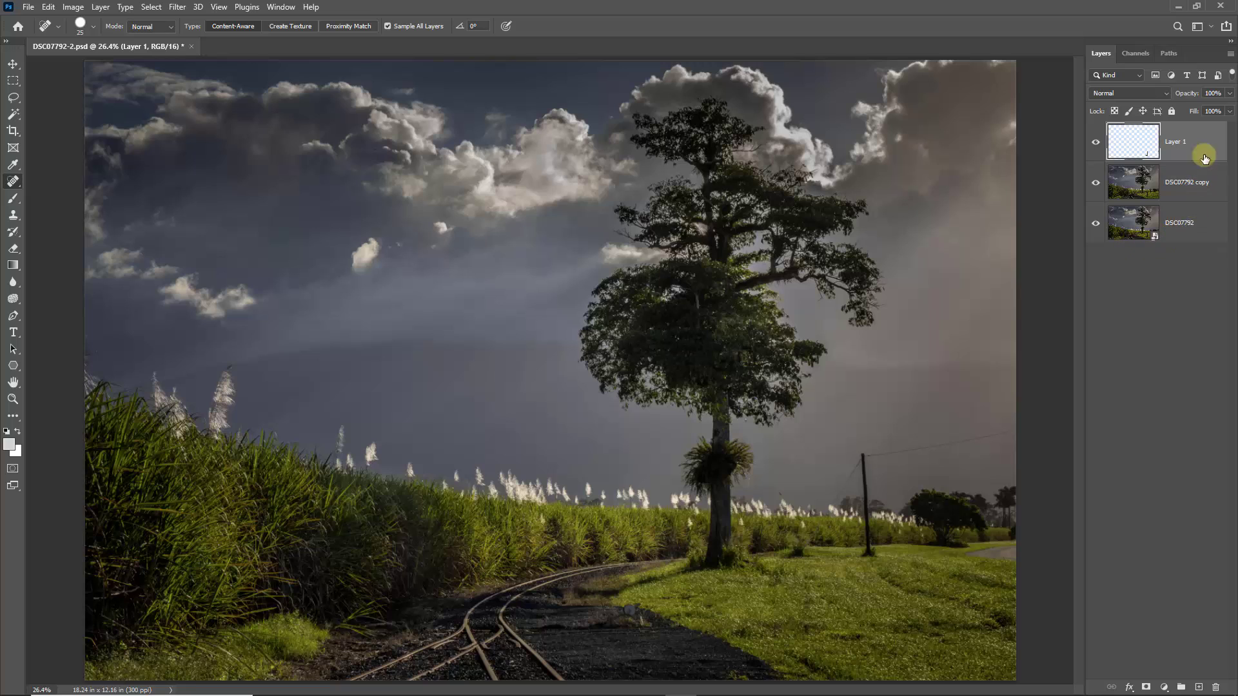
click(1230, 55)
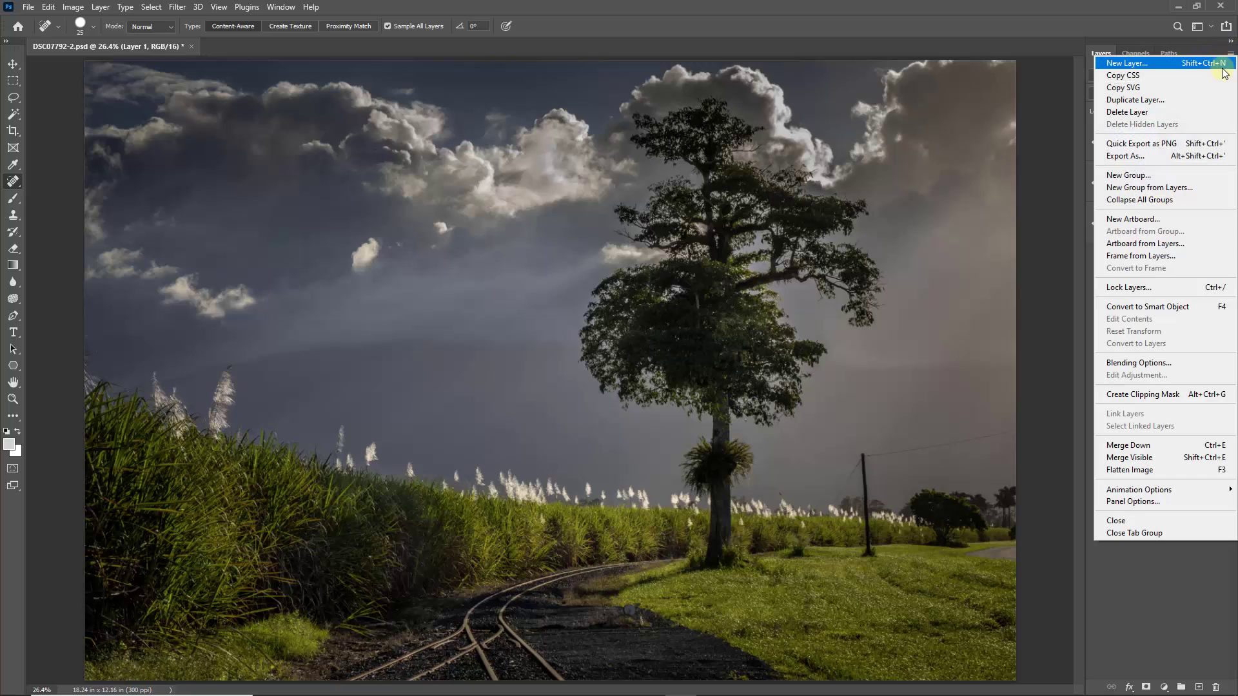
click(1121, 470)
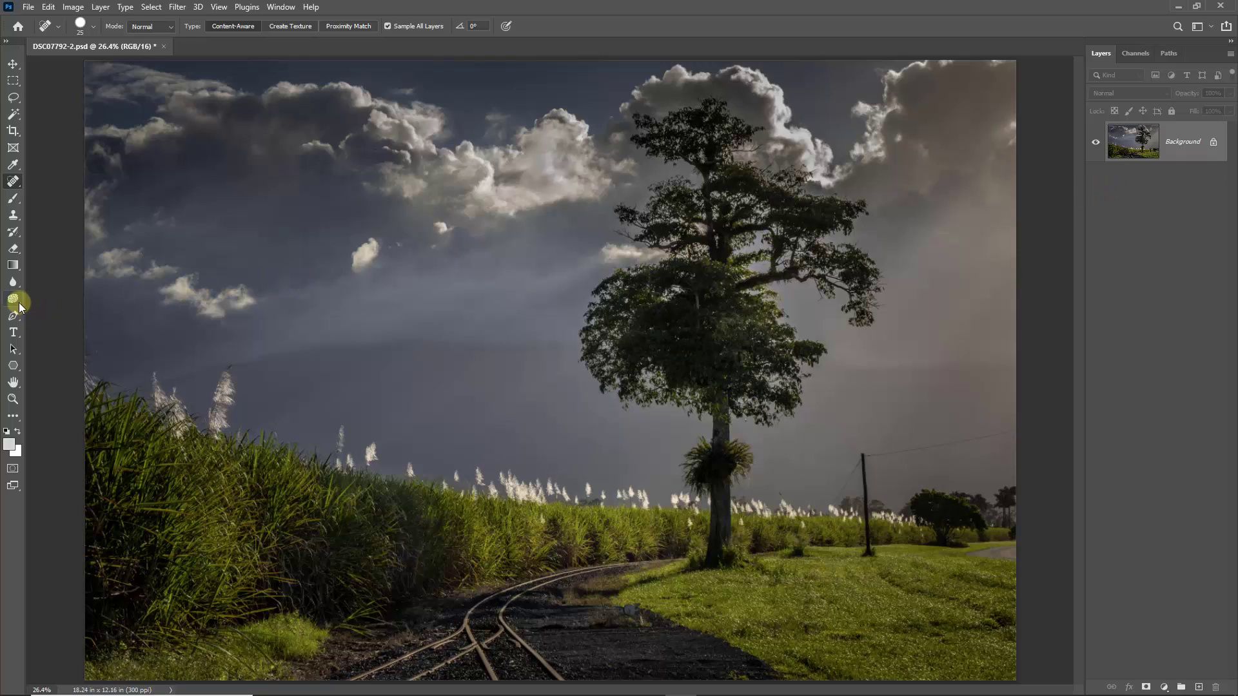
Set up the Dodge tool with the Midtones range, 10% exposure and airbrush build-up enabled.
drag(18, 303, 46, 298)
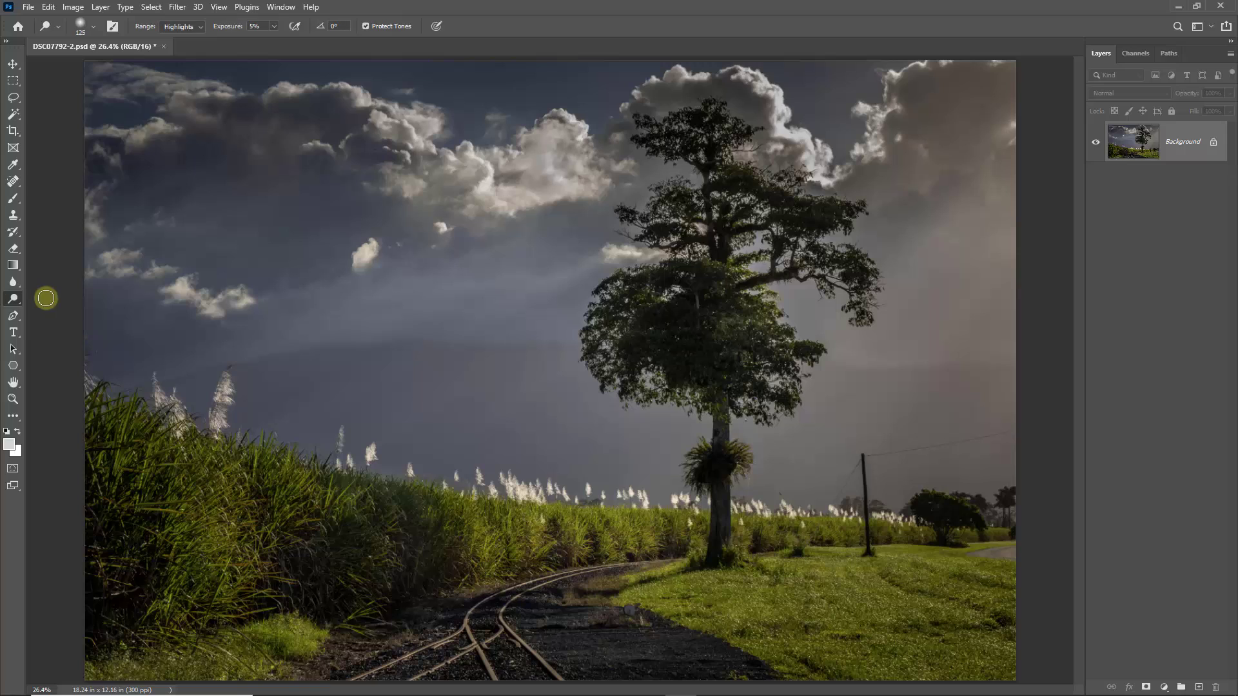
click(202, 29)
click(295, 29)
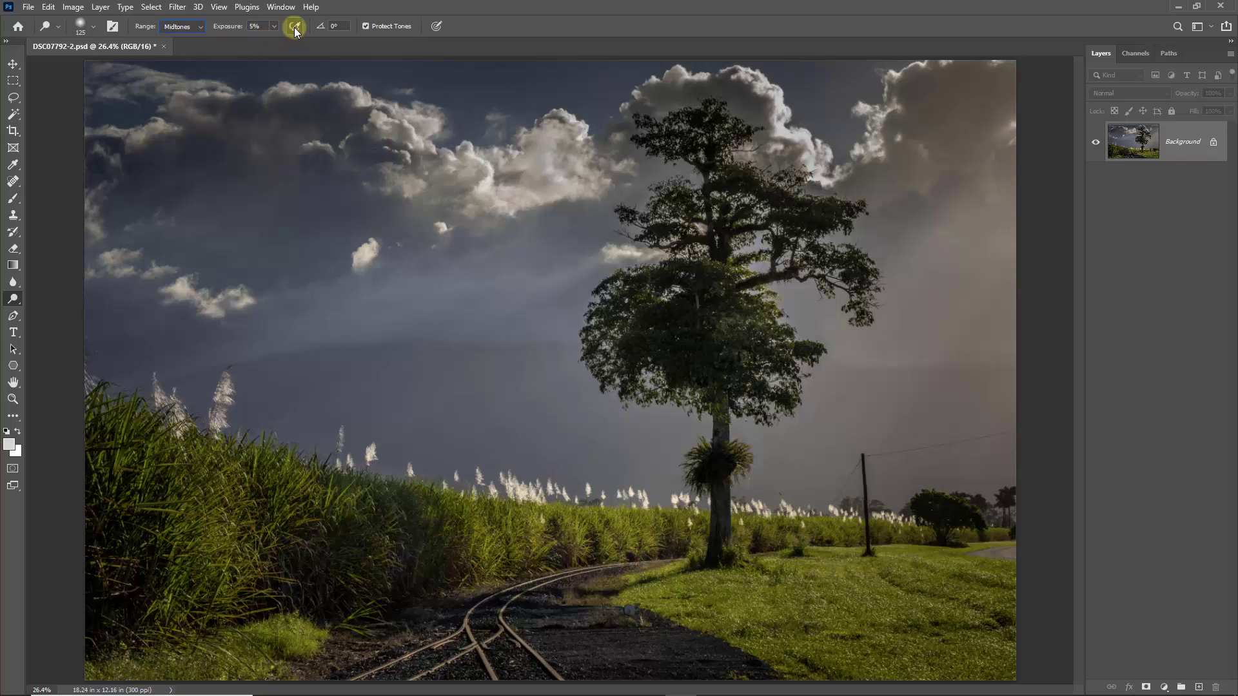
click(223, 30)
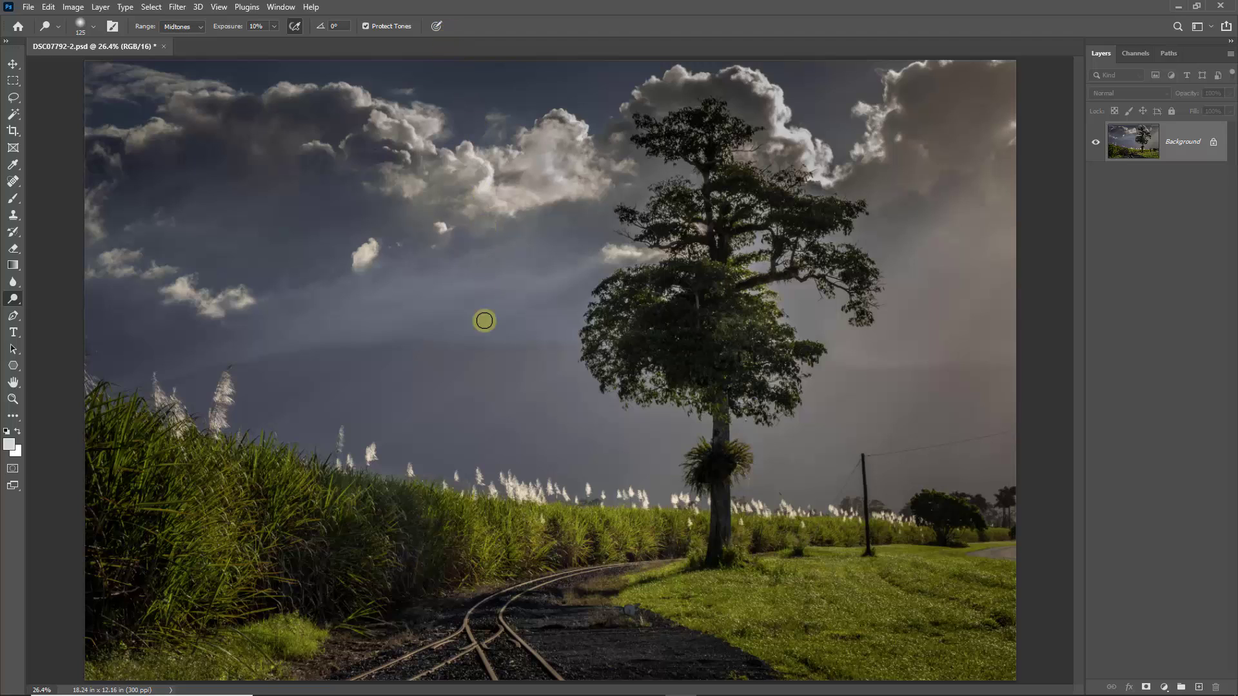
Brighten the railway rails along the curve and down to the junction by dodging the Highlights with a size 10 brush.
mouse_move(457, 654)
mouse_down()
mouse_move(417, 660)
mouse_move(359, 669)
mouse_up()
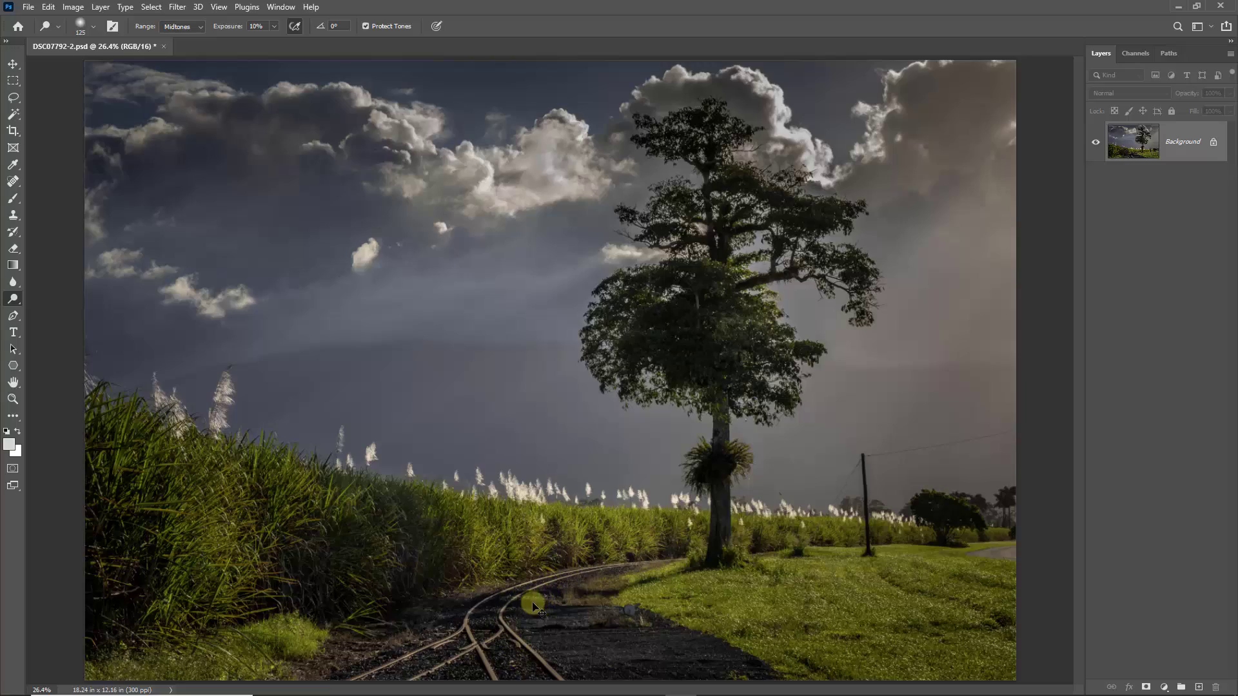
drag(540, 579, 649, 576)
mouse_move(888, 508)
mouse_down()
mouse_move(665, 447)
mouse_move(395, 447)
mouse_move(326, 464)
mouse_move(474, 471)
mouse_move(542, 455)
mouse_up()
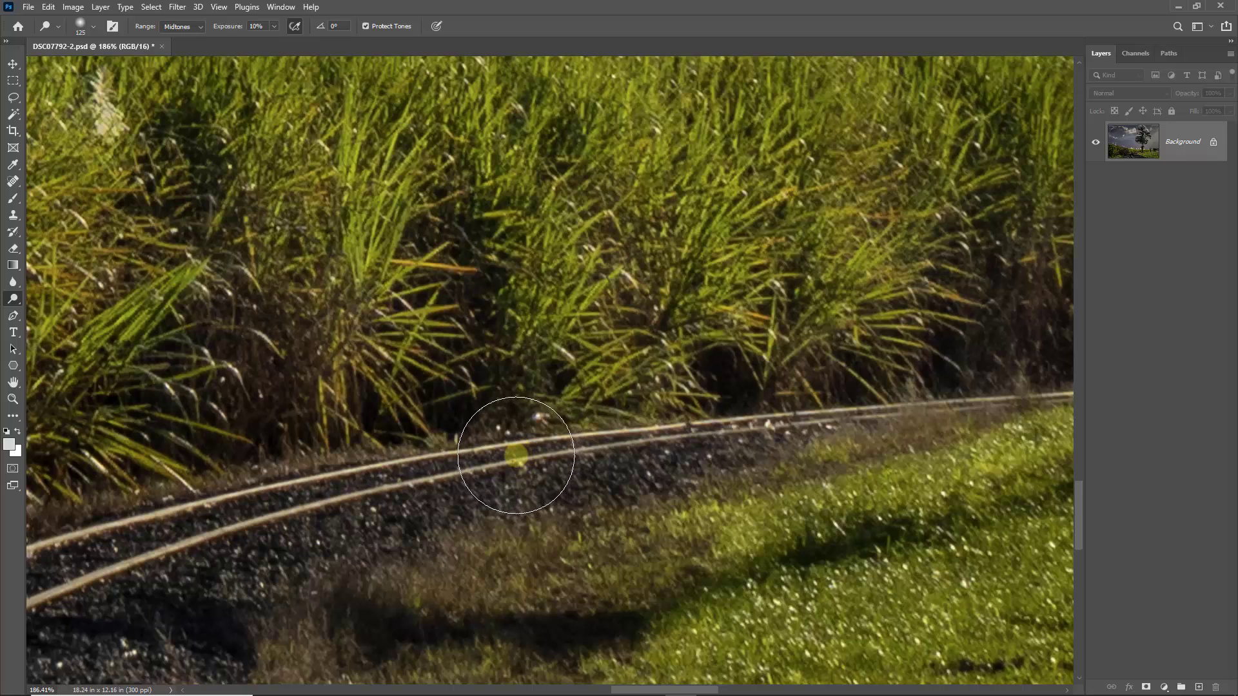
key(bracketleft)
key(bracketleft)
key(bracketleft)
key(bracketleft)
key(bracketleft)
key(bracketleft)
key(bracketleft)
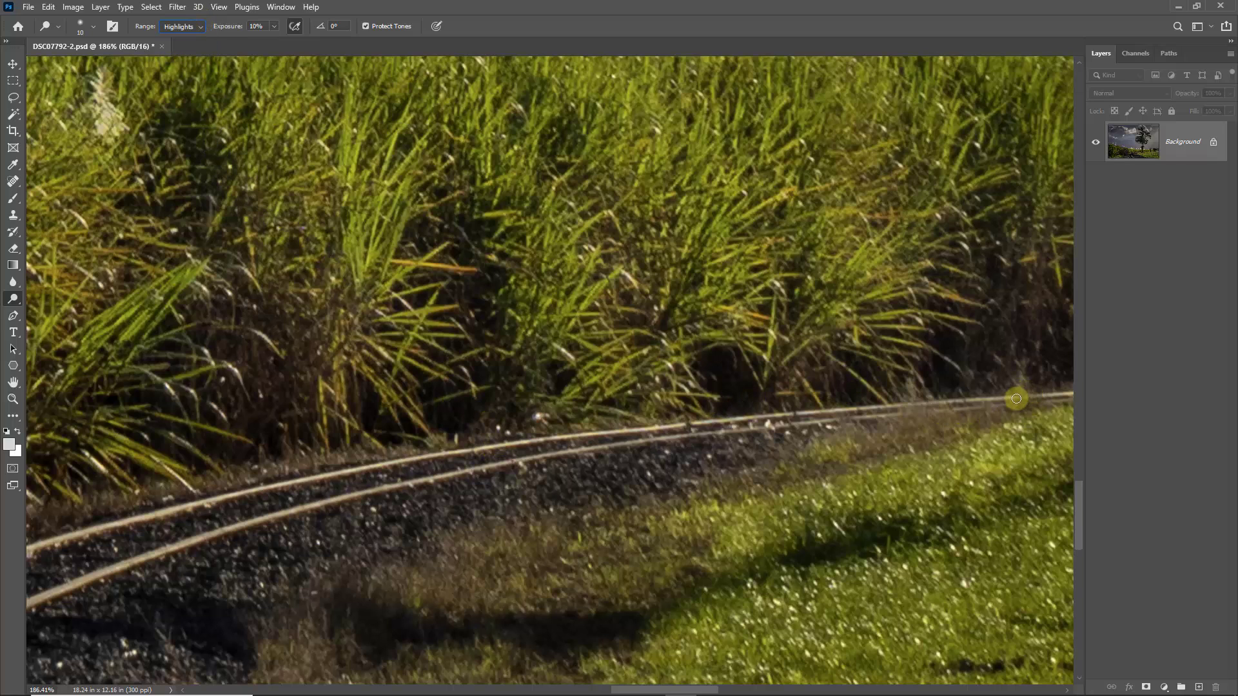
mouse_move(1014, 397)
mouse_down()
mouse_move(607, 429)
mouse_move(560, 438)
mouse_move(622, 436)
mouse_move(427, 455)
mouse_move(338, 480)
mouse_move(439, 494)
mouse_move(337, 463)
mouse_move(382, 467)
mouse_move(15, 551)
mouse_move(254, 488)
mouse_move(647, 416)
mouse_move(693, 443)
mouse_move(717, 433)
mouse_move(597, 441)
mouse_move(587, 454)
mouse_move(498, 459)
mouse_move(555, 453)
mouse_move(275, 513)
mouse_move(311, 508)
mouse_move(10, 608)
mouse_move(290, 508)
mouse_move(192, 552)
mouse_move(248, 529)
mouse_move(191, 535)
mouse_move(659, 445)
mouse_move(486, 482)
mouse_move(460, 465)
mouse_move(408, 484)
mouse_move(646, 439)
mouse_move(617, 447)
mouse_move(908, 411)
mouse_move(688, 436)
mouse_up()
drag(268, 437, 836, 201)
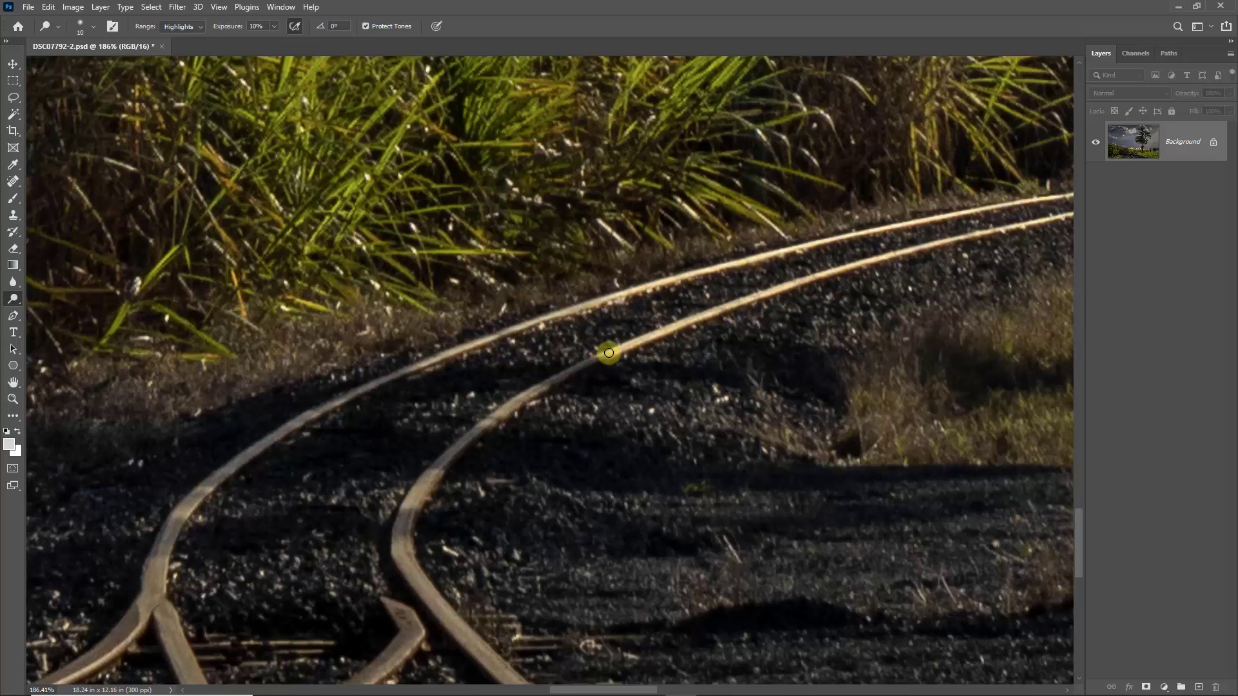
mouse_move(609, 352)
mouse_down()
mouse_move(464, 434)
mouse_move(409, 511)
mouse_move(407, 567)
mouse_move(432, 594)
mouse_up()
mouse_move(446, 353)
mouse_down()
mouse_move(415, 364)
mouse_move(561, 311)
mouse_move(393, 370)
mouse_move(207, 481)
mouse_move(145, 603)
mouse_move(160, 589)
mouse_move(164, 607)
mouse_move(207, 491)
mouse_move(269, 470)
mouse_up()
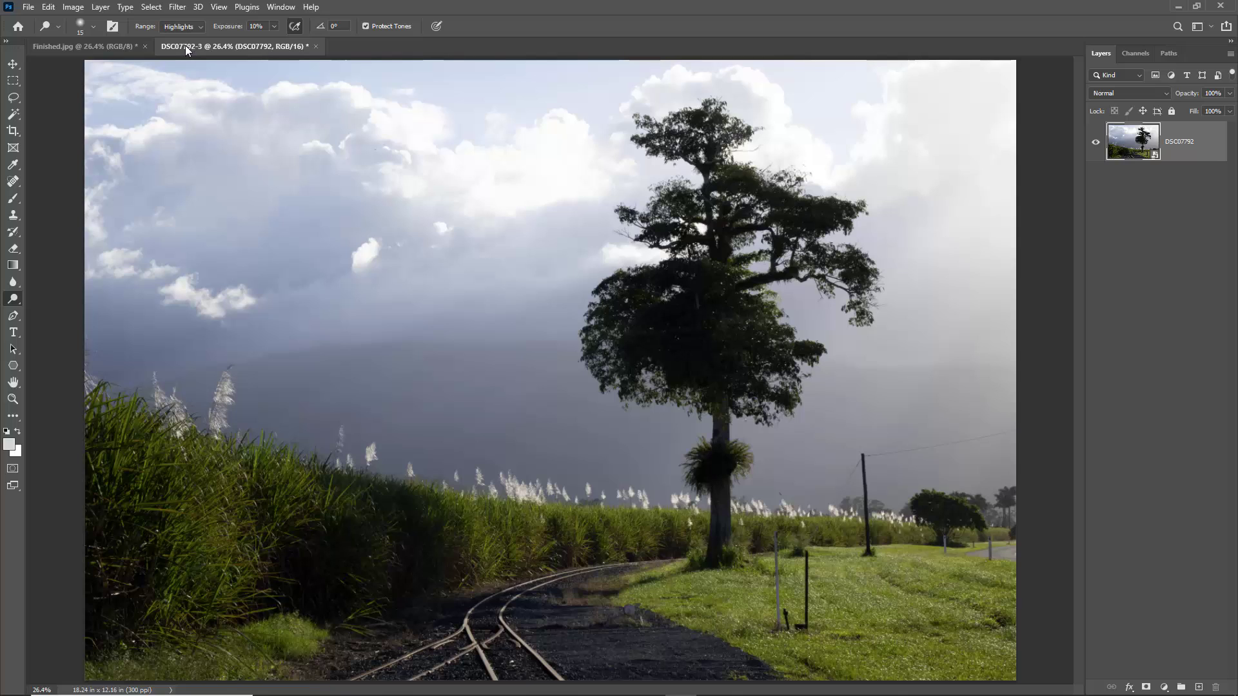
Compare Finished.jpg with the unedited DSC07792-3 photo.
click(112, 45)
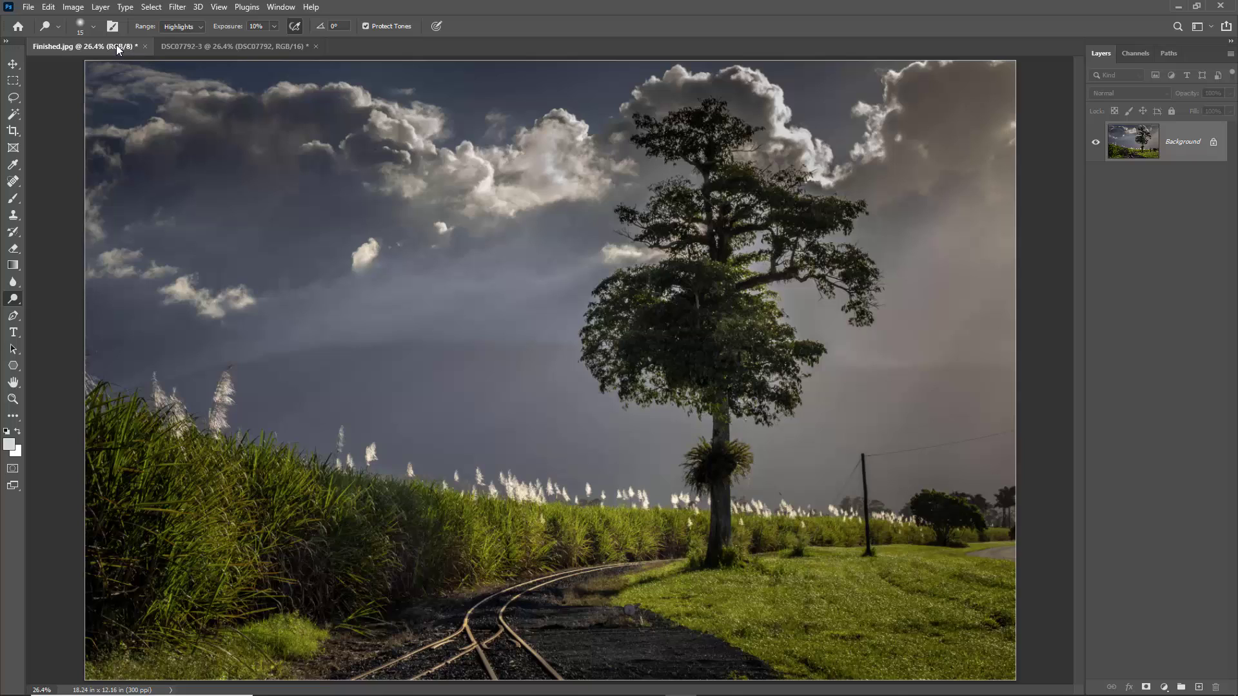
click(209, 48)
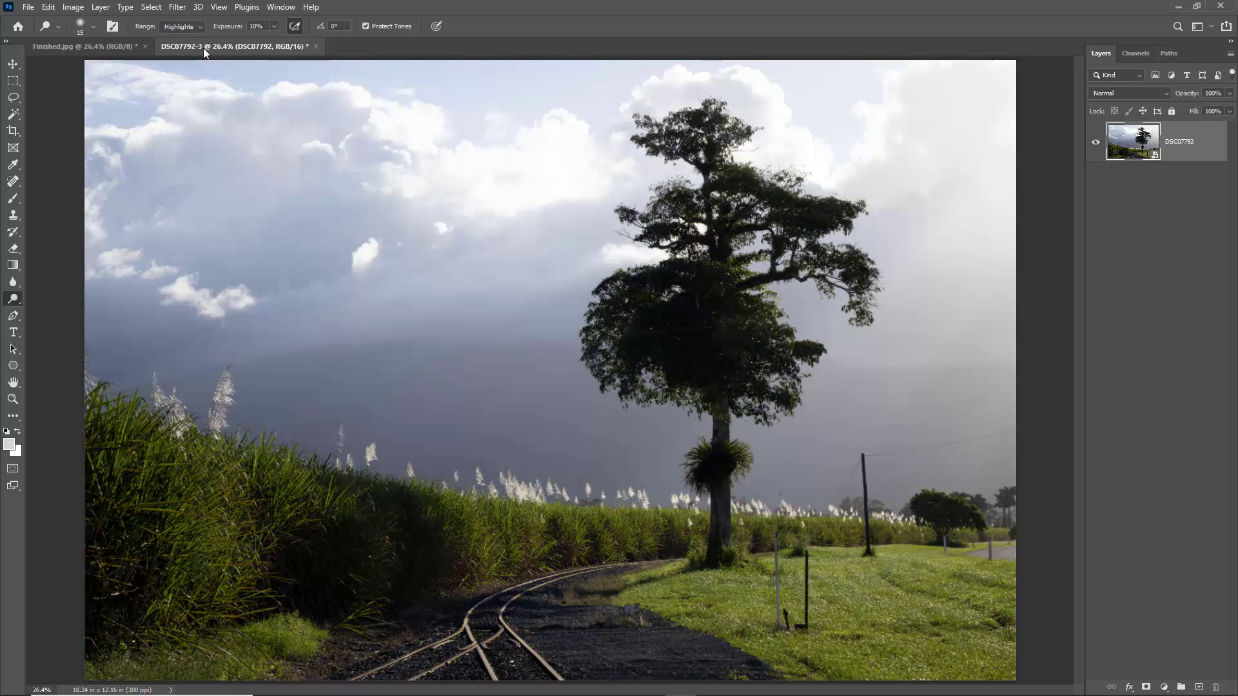
click(94, 47)
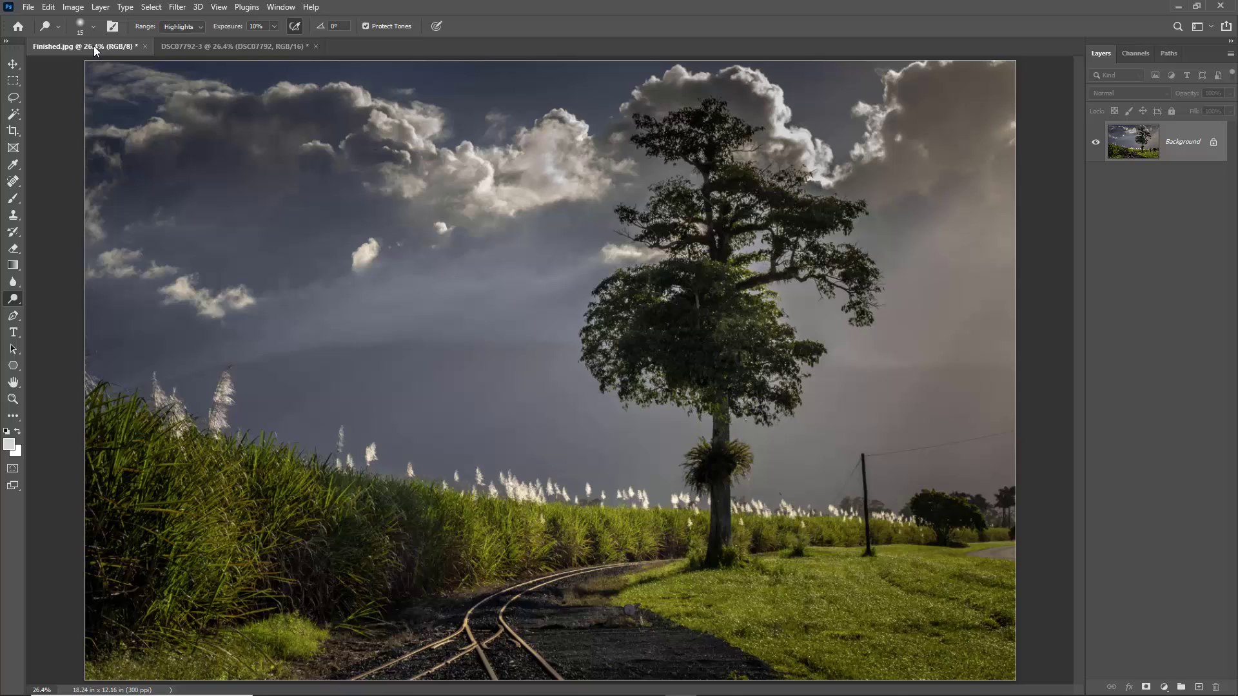